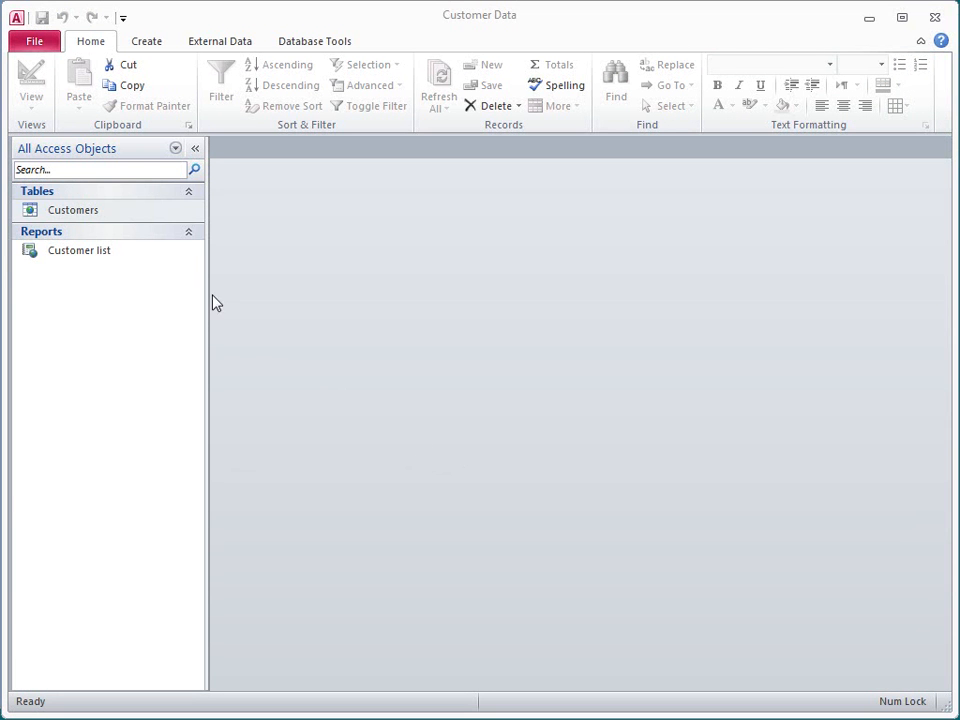
Create a new blank web form in the Customer Data database
click(133, 214)
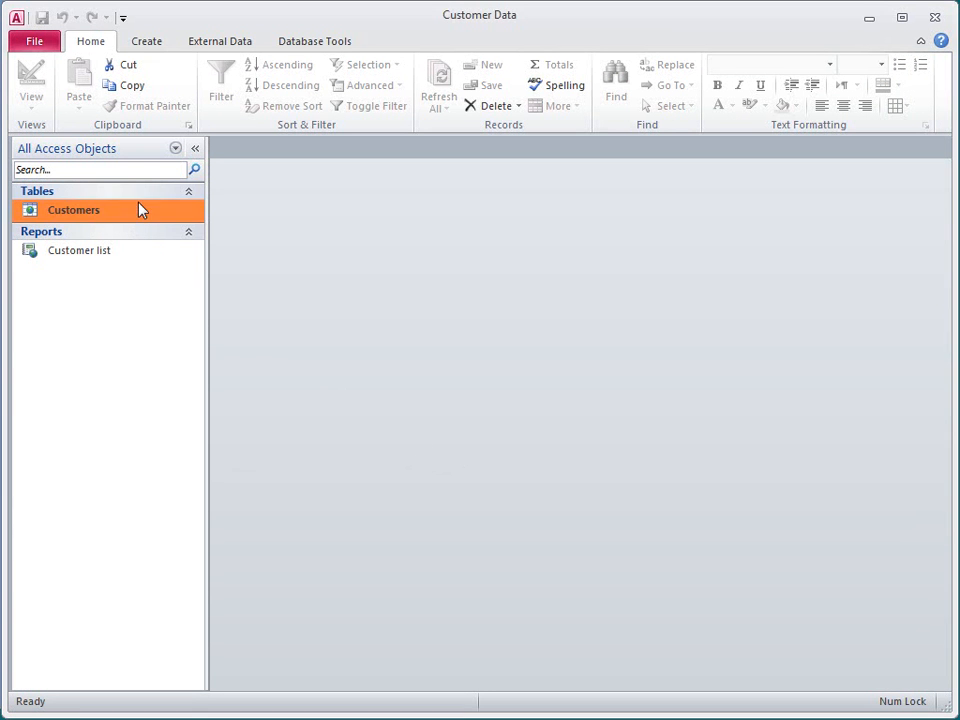
click(158, 46)
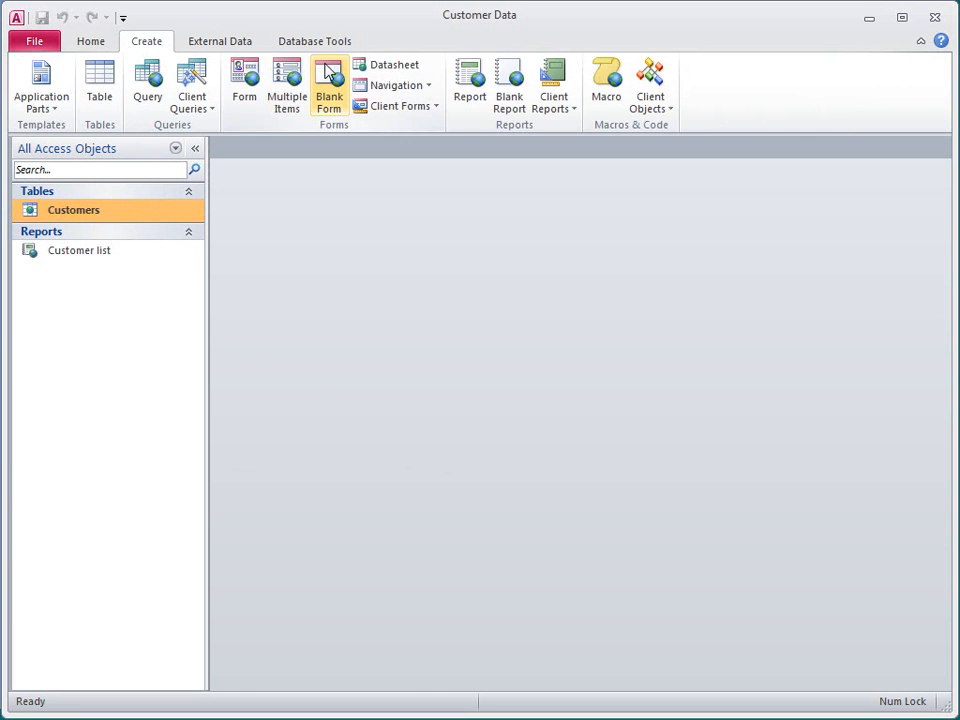
click(327, 88)
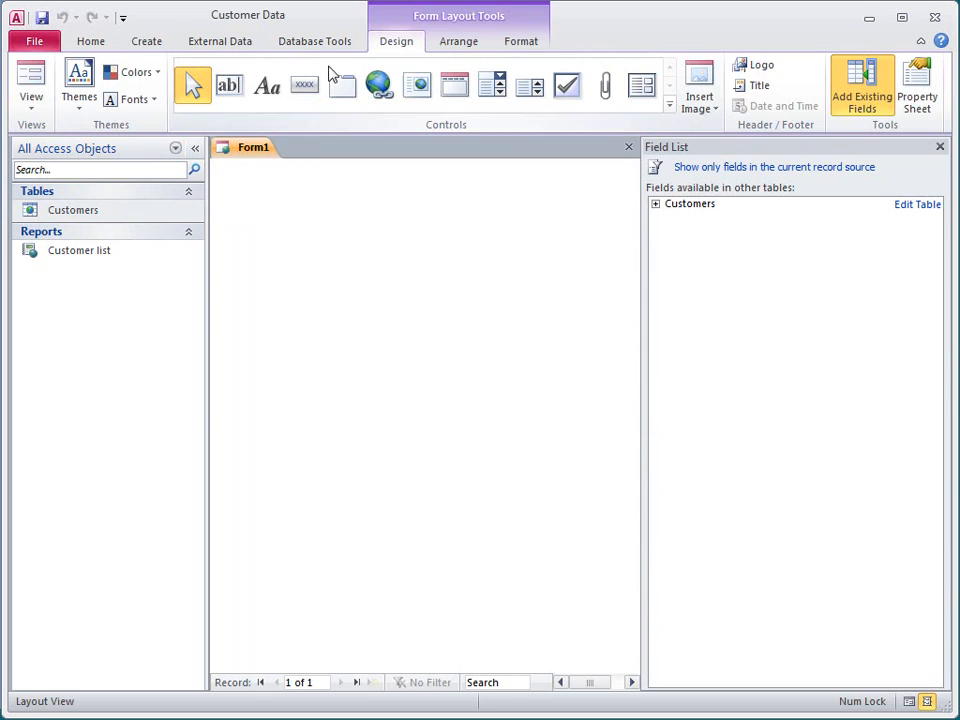
Add the Last Name, First Name, Fax Number, Address, City, StateProvince, ZipPostalCode and CountryRegion fields of the Customers table to the form
click(656, 205)
double_click(702, 250)
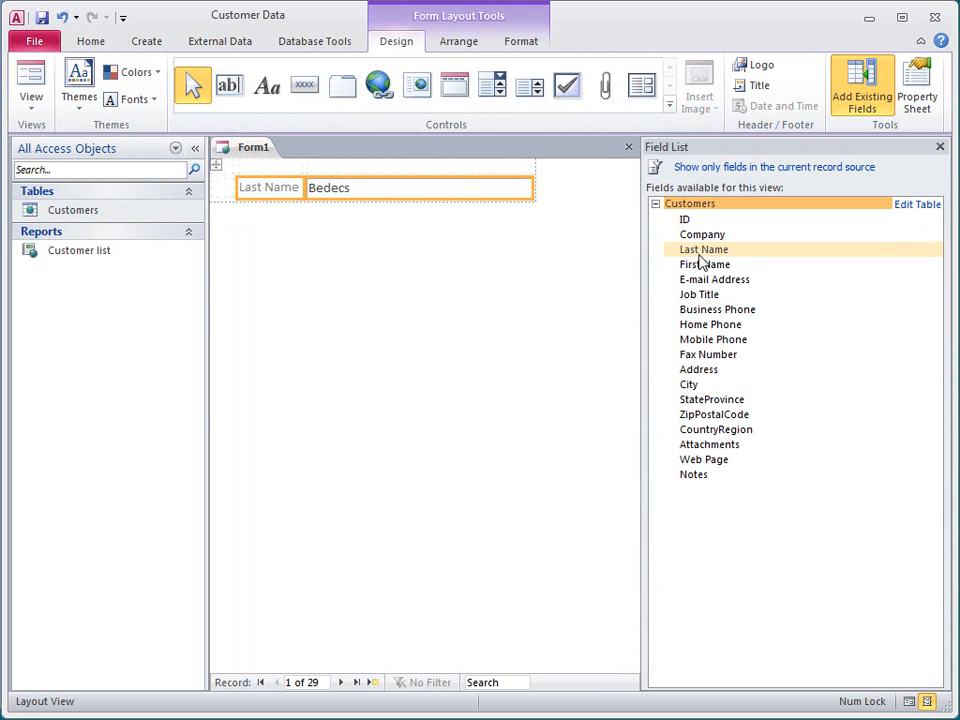
click(703, 266)
double_click(705, 266)
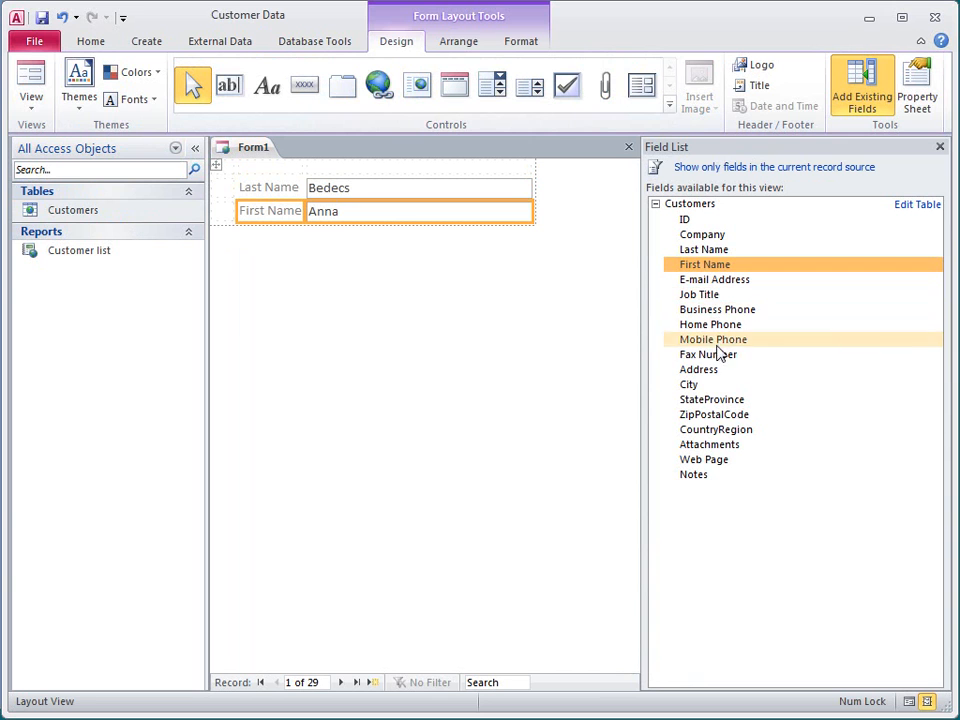
double_click(716, 357)
double_click(705, 370)
double_click(707, 385)
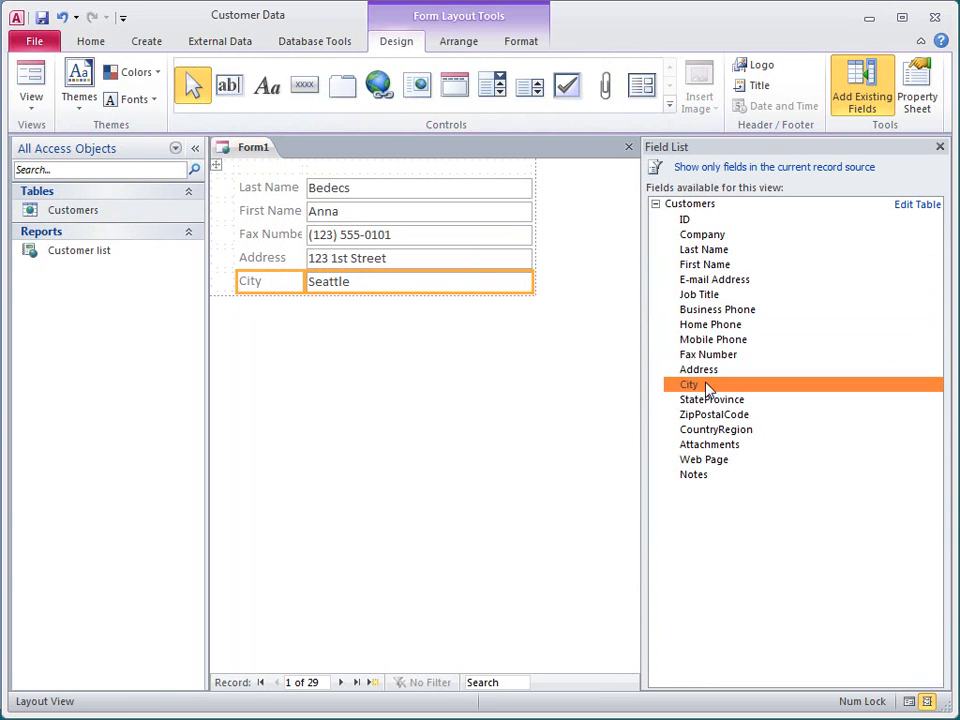
double_click(729, 400)
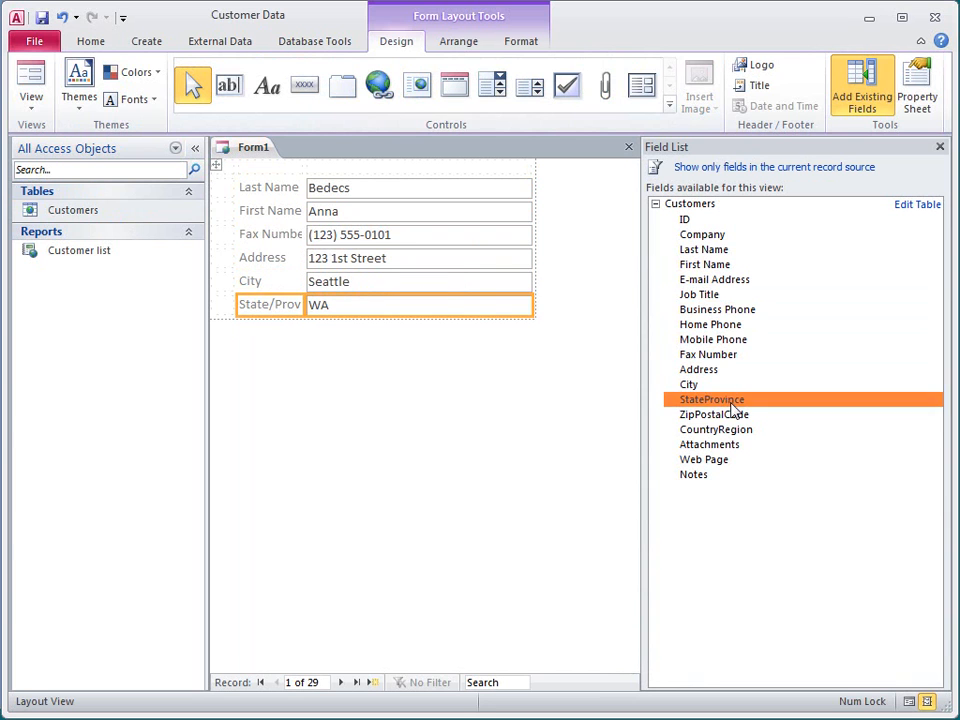
click(733, 416)
double_click(733, 416)
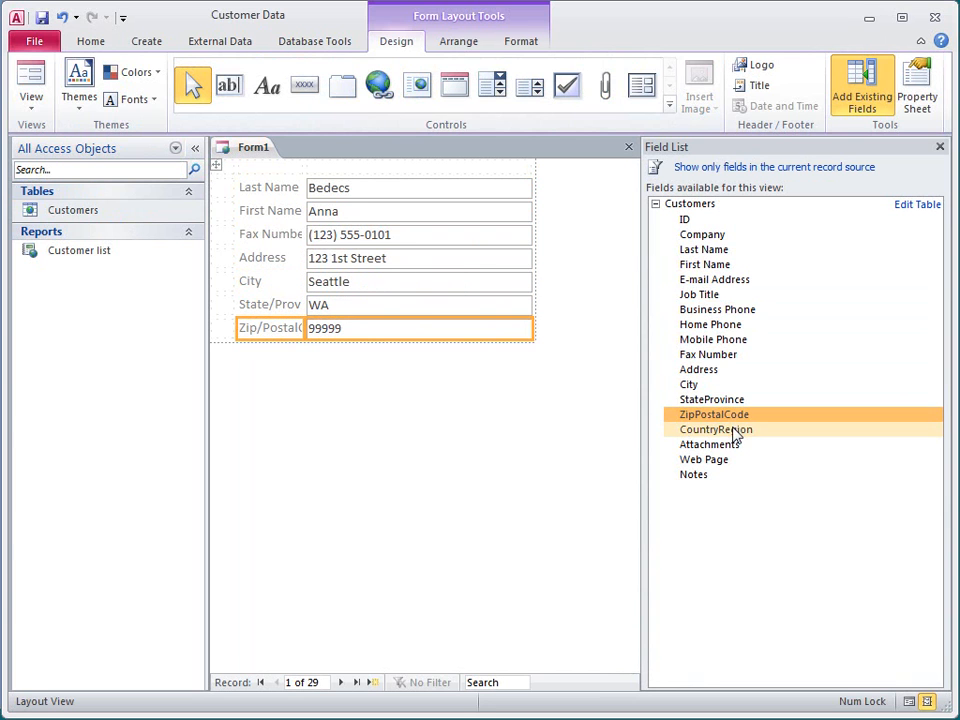
double_click(734, 431)
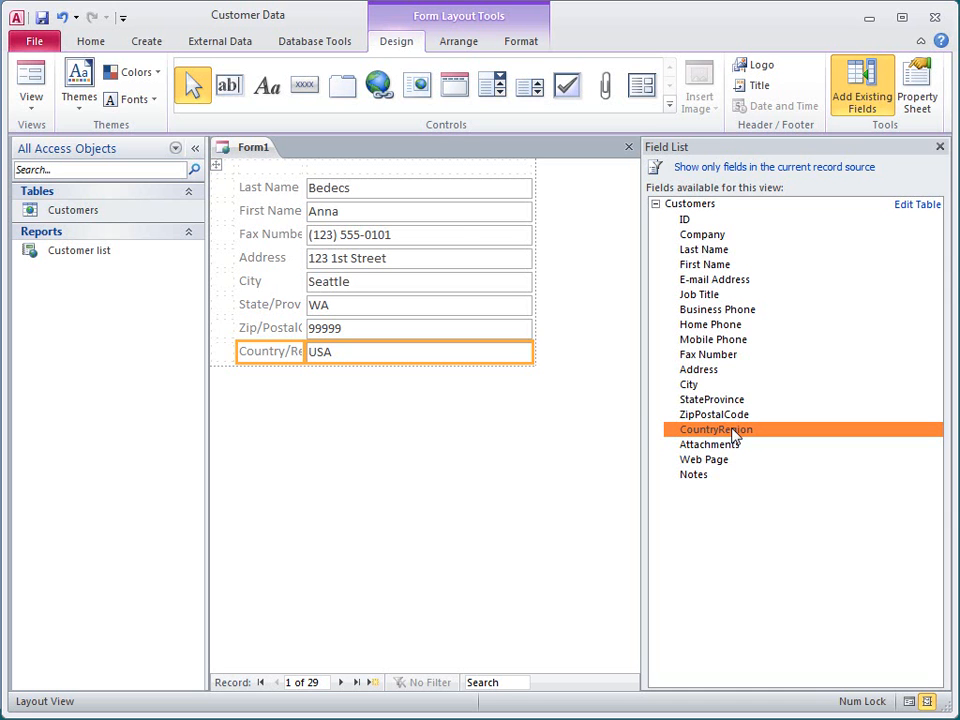
Look at the Publish to Access Services options with the web compatibility check, and return to the form
click(42, 43)
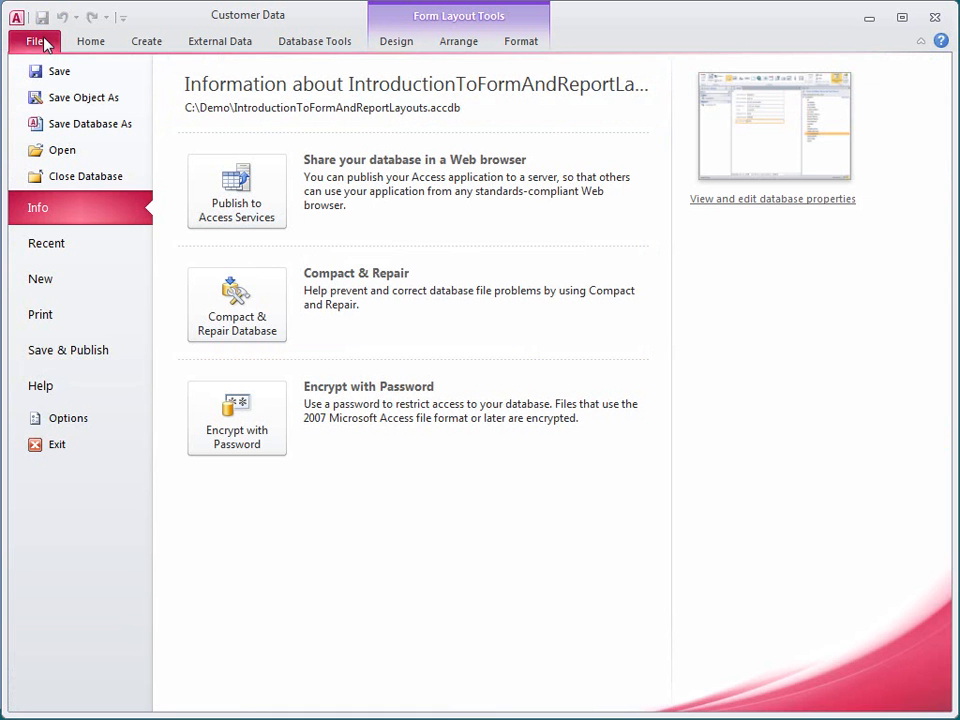
click(273, 190)
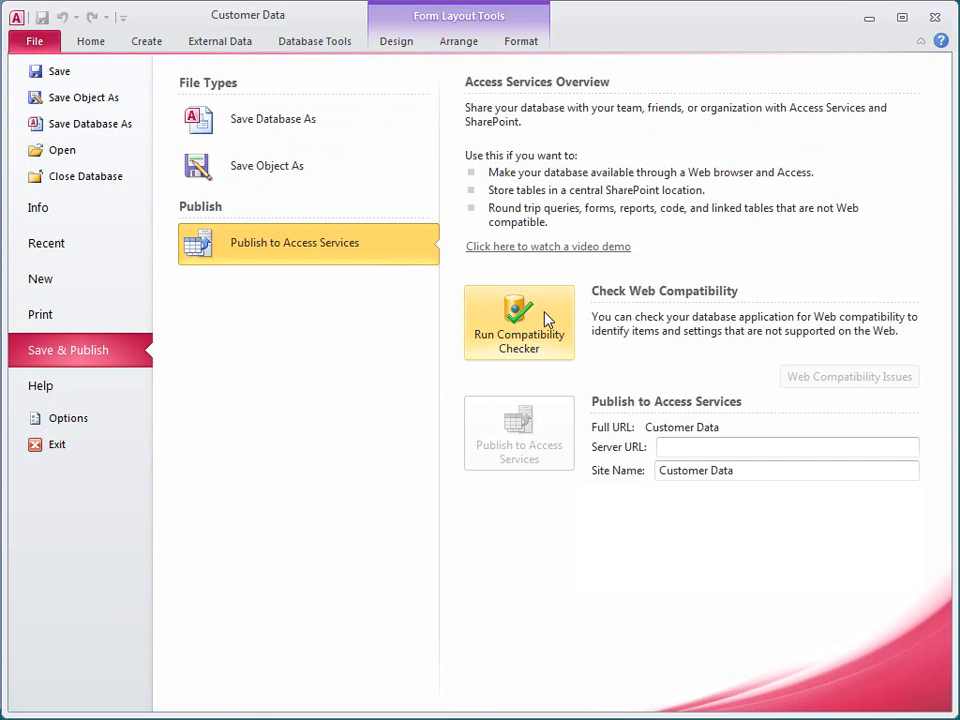
click(38, 42)
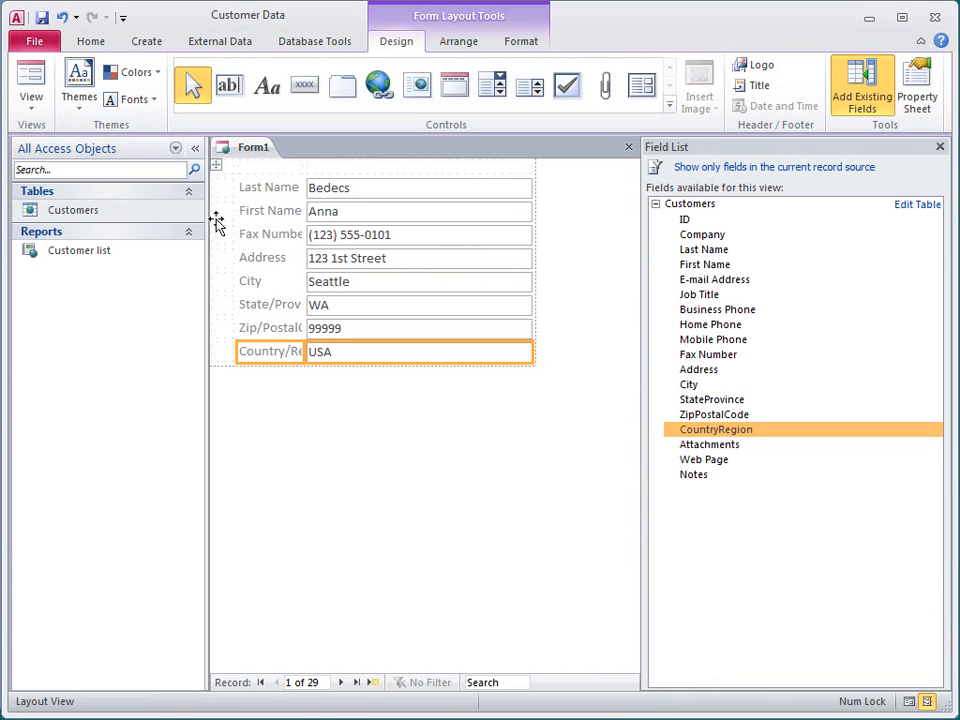
Widen the form's label column until the full Country/Region label fits
click(297, 355)
drag(297, 355, 337, 358)
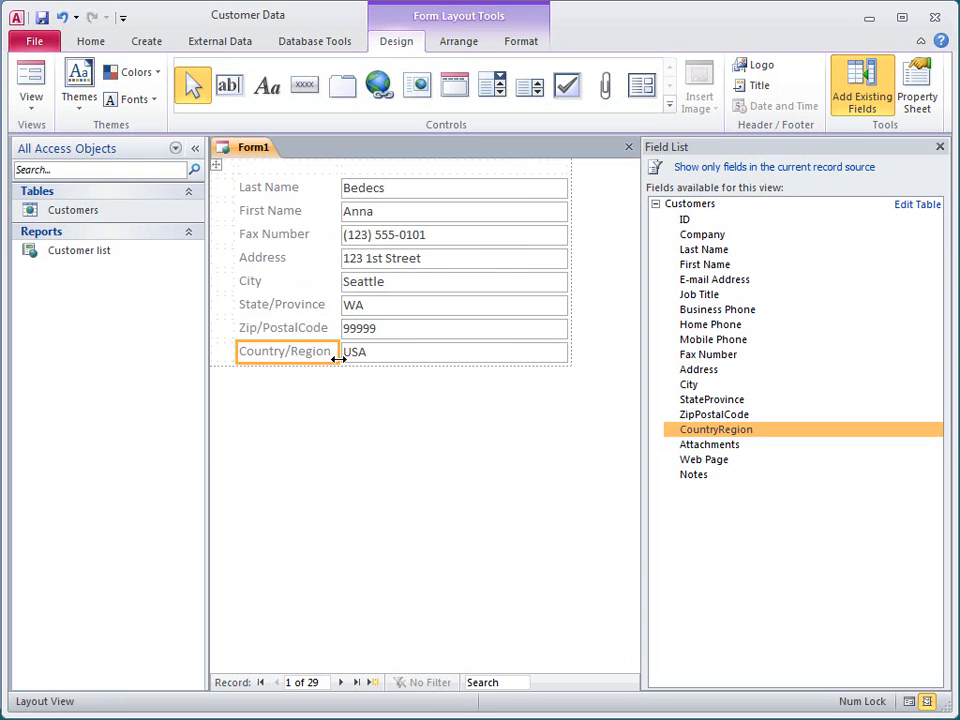
Delete the Fax Number text box with its label and remove the empty row left in the layout
right_click(458, 238)
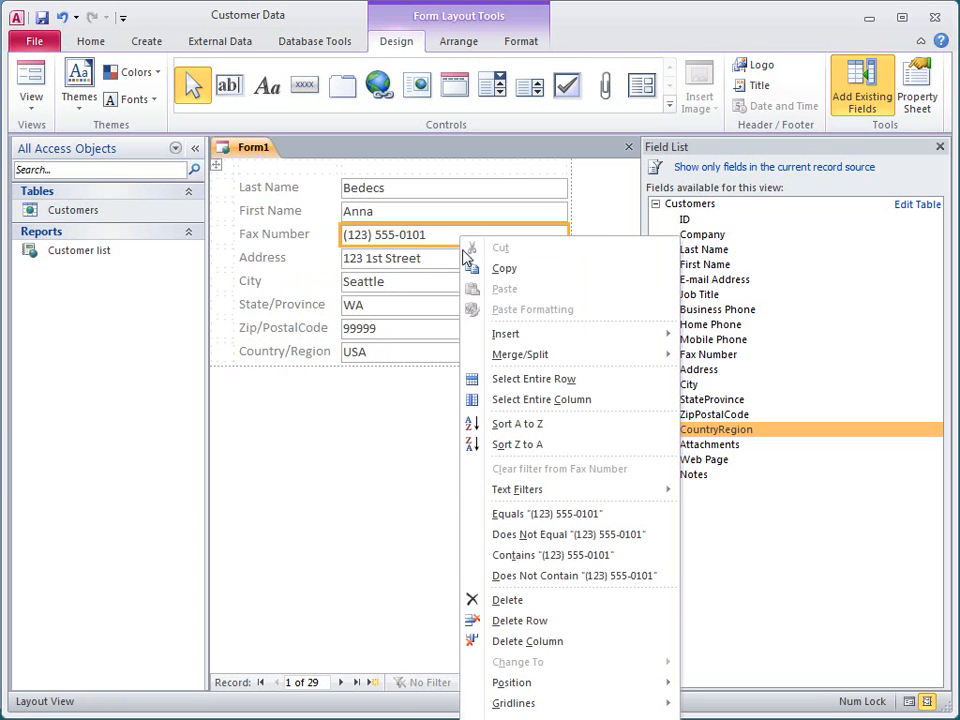
click(525, 601)
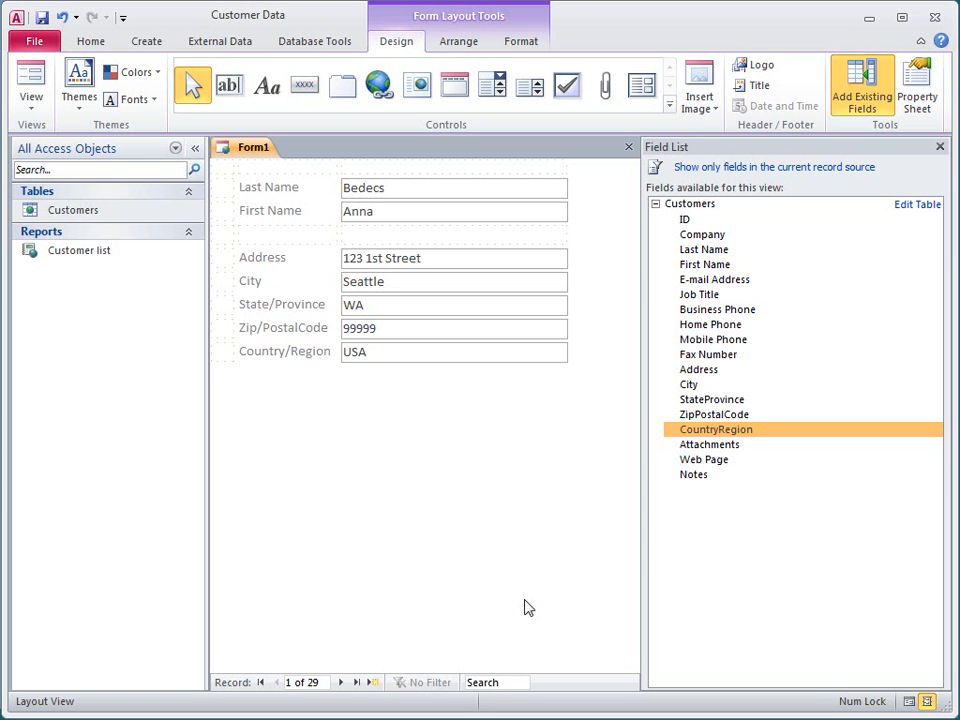
right_click(484, 235)
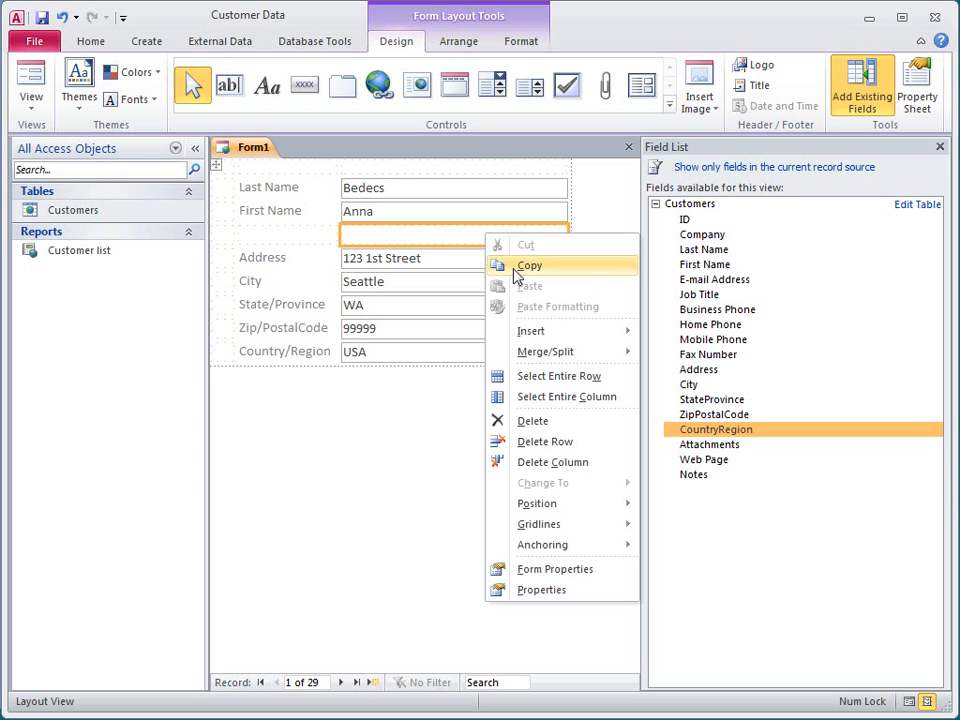
click(611, 445)
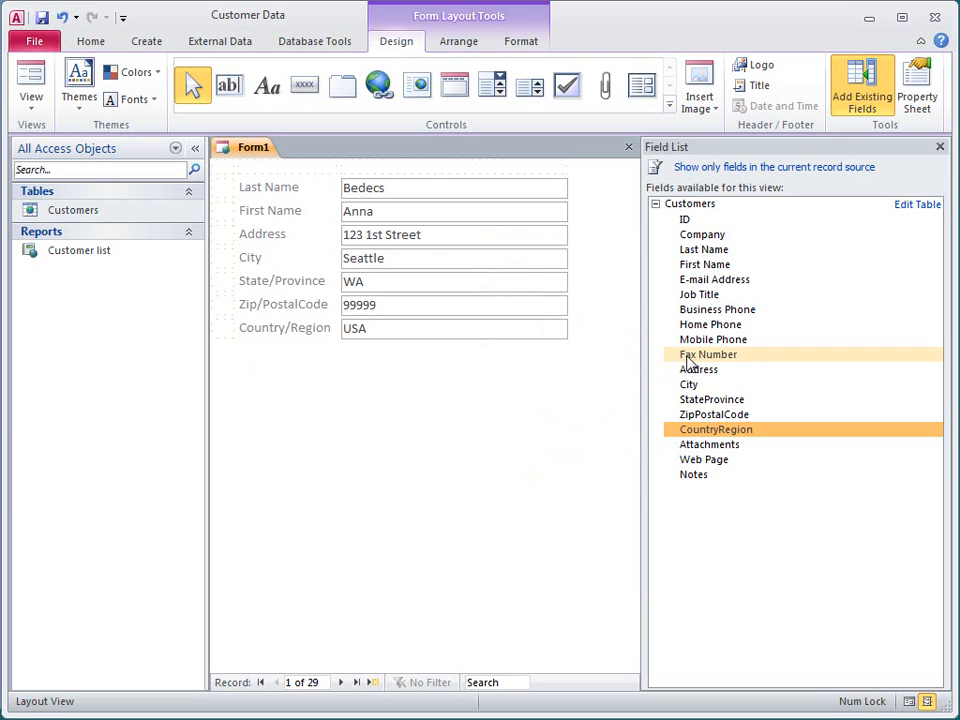
Re-add the Fax Number field between First Name and Address, and try moving its text box alone below Country/Region
drag(688, 358, 474, 223)
click(594, 256)
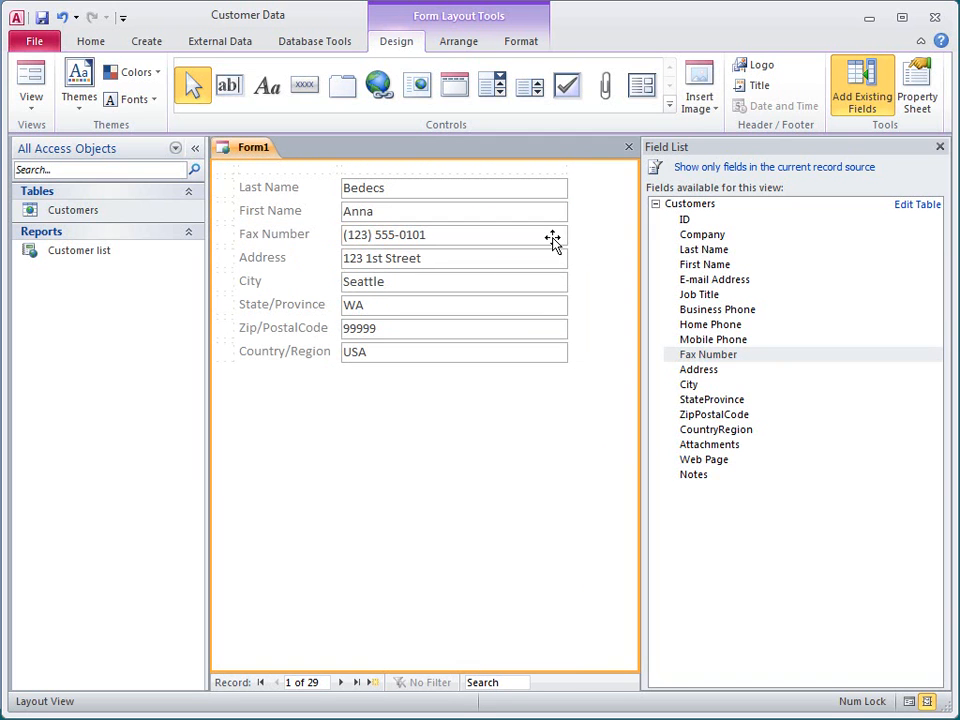
drag(546, 238, 529, 360)
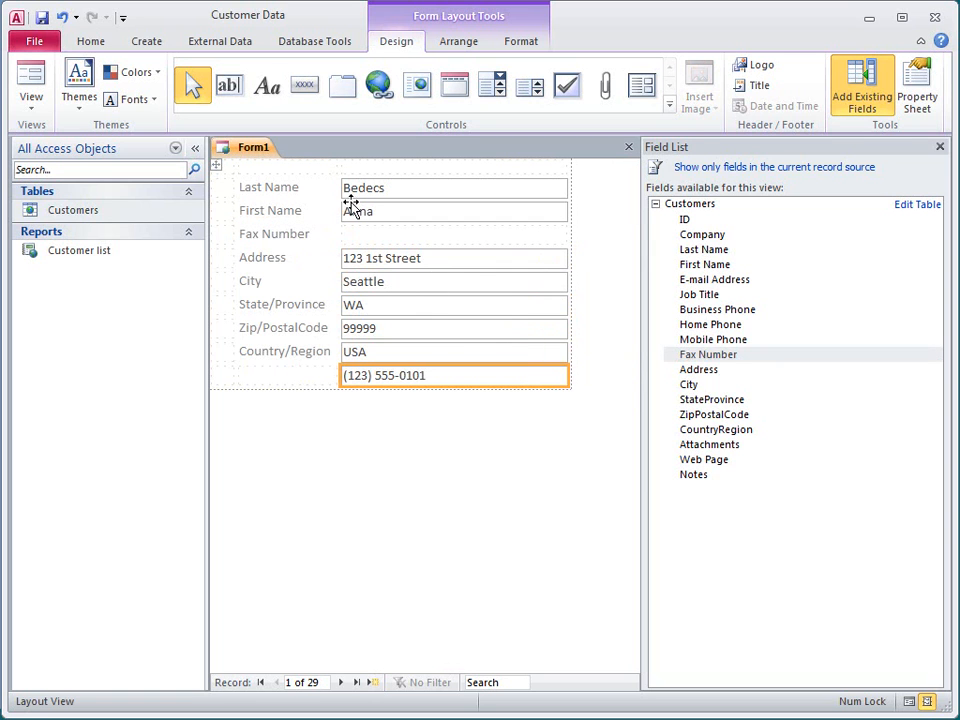
click(61, 16)
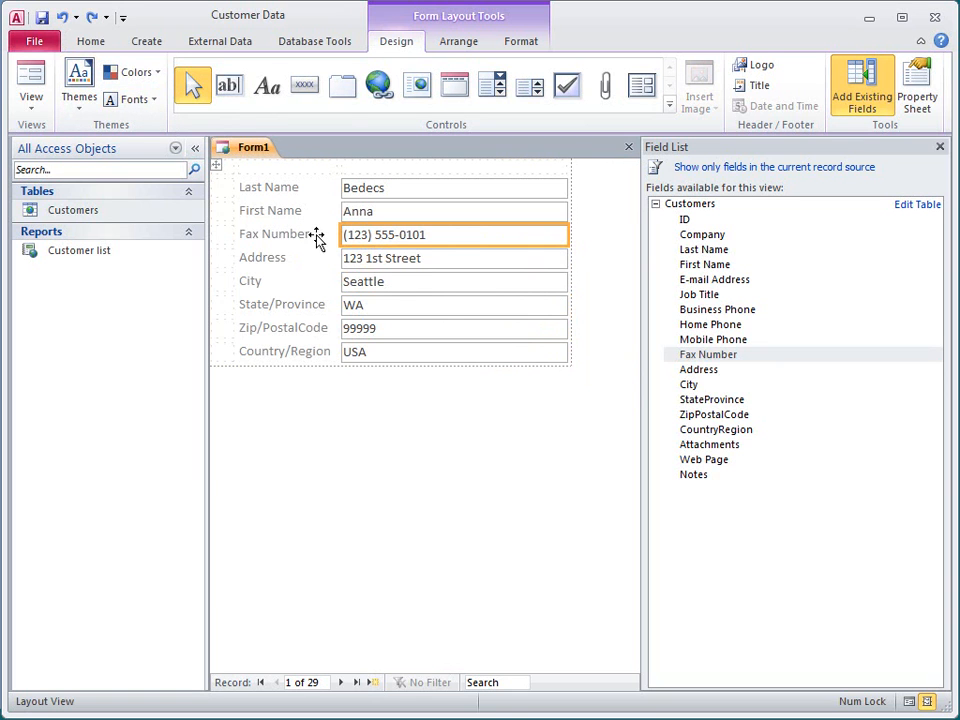
Move the Fax Number label and text box together below Country/Region and delete that row
drag(318, 236, 324, 360)
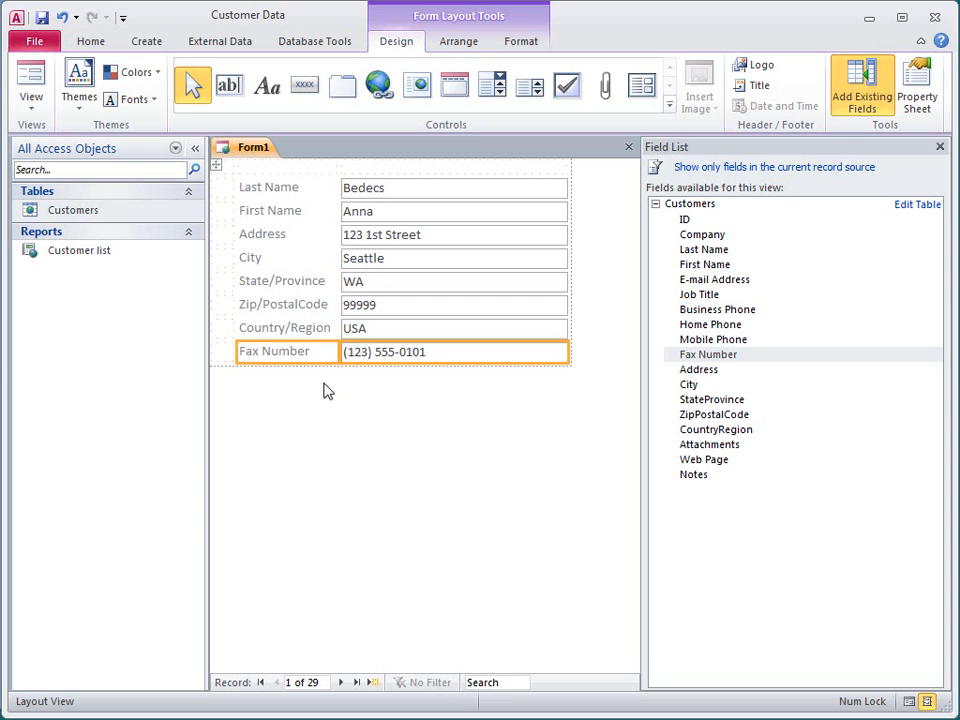
right_click(403, 354)
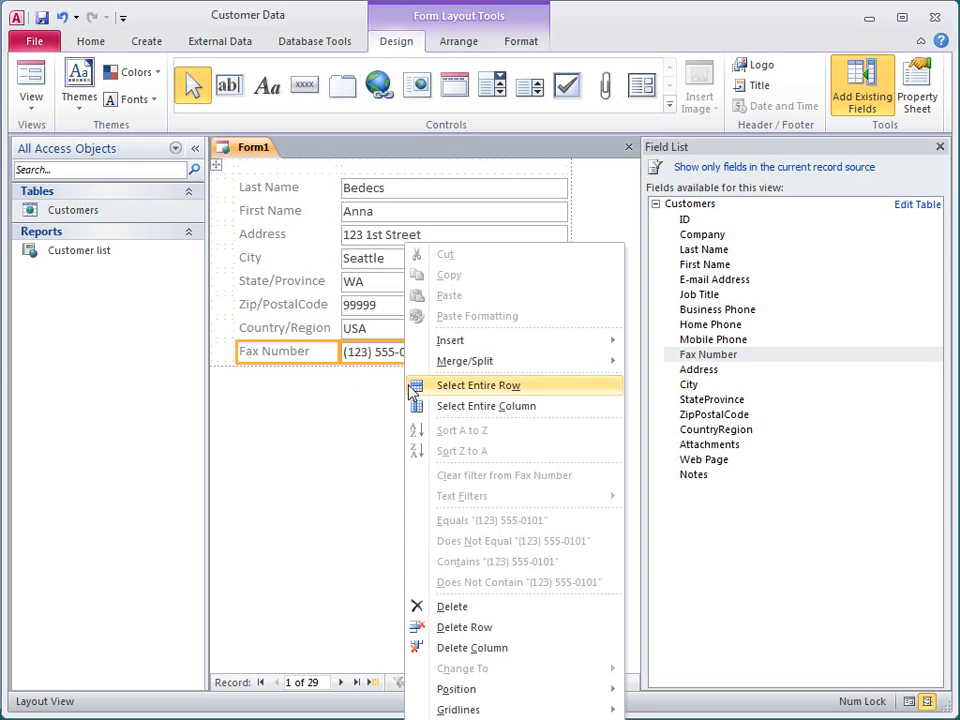
click(497, 630)
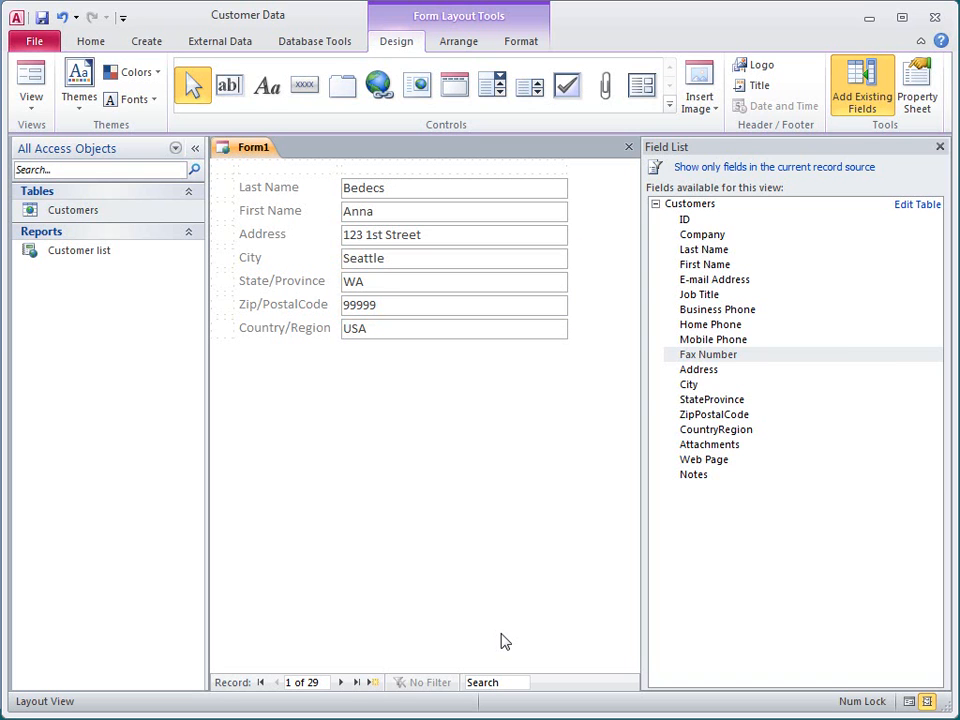
Narrow the text box column to slightly wider than the street address text
click(555, 332)
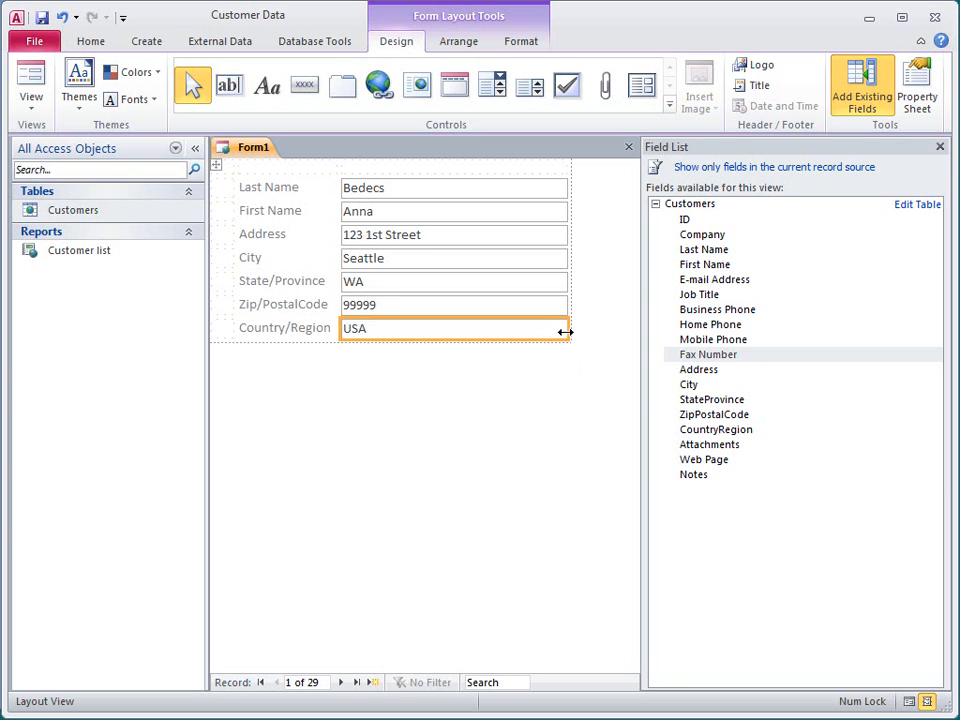
drag(568, 332, 440, 336)
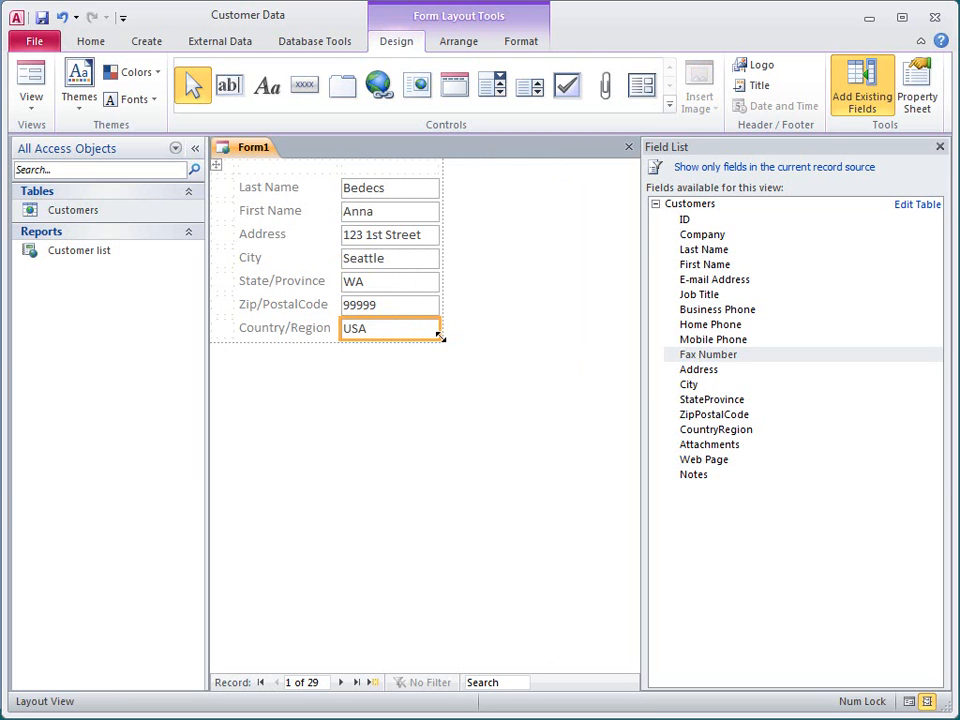
Place the State/Province text box directly after the City text box and narrow it to fit a two-letter state code
click(416, 281)
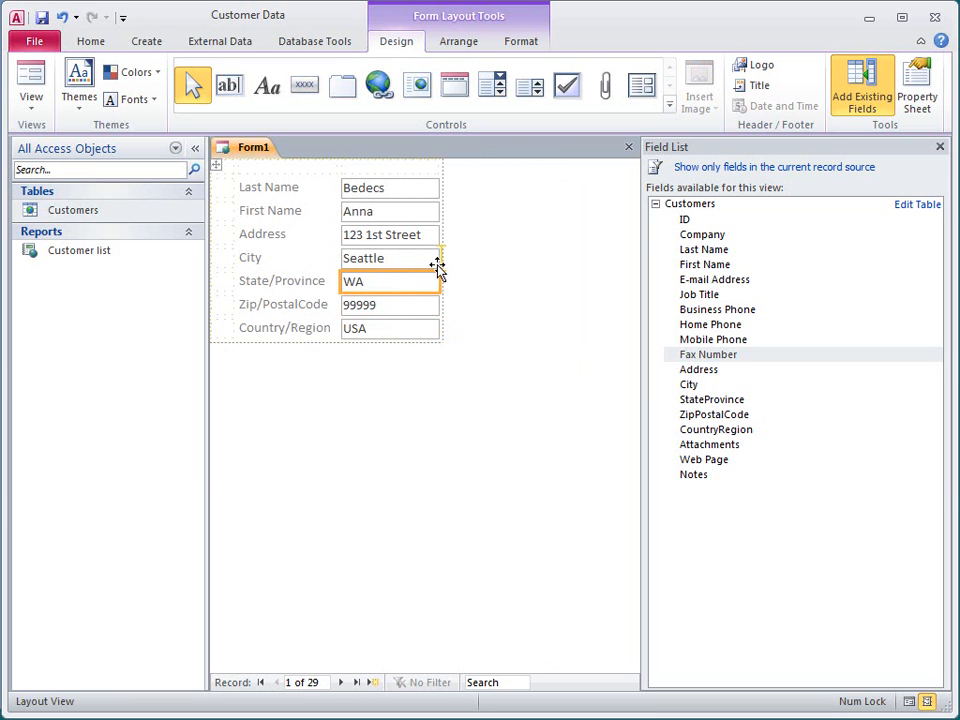
drag(441, 268, 435, 259)
drag(540, 261, 481, 259)
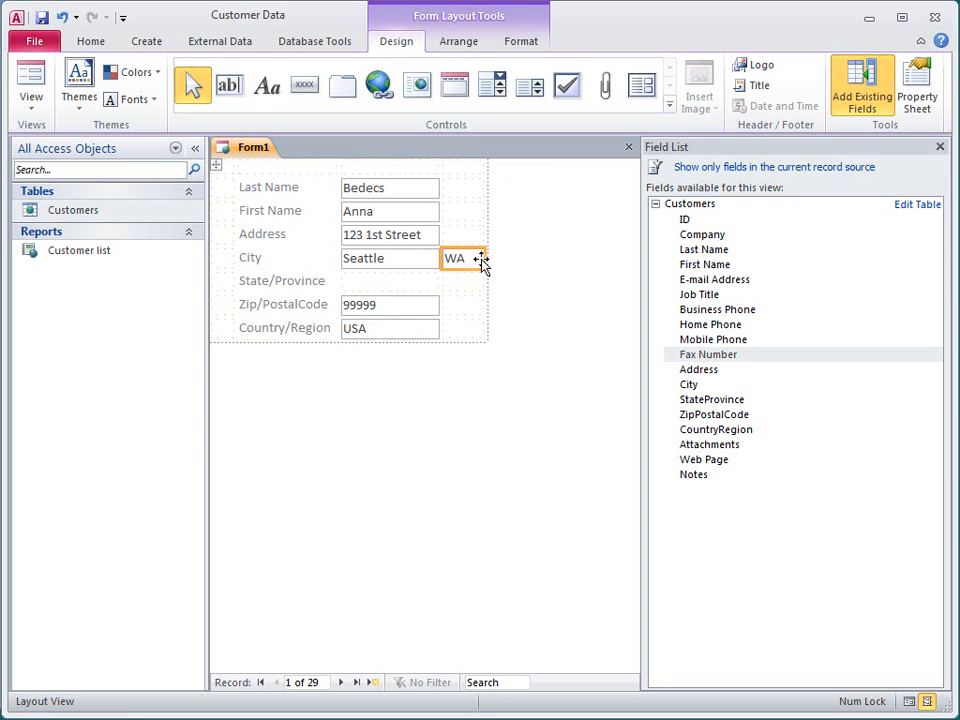
Place the Zip/PostalCode text box directly after the state text box in the City row and narrow it
click(422, 306)
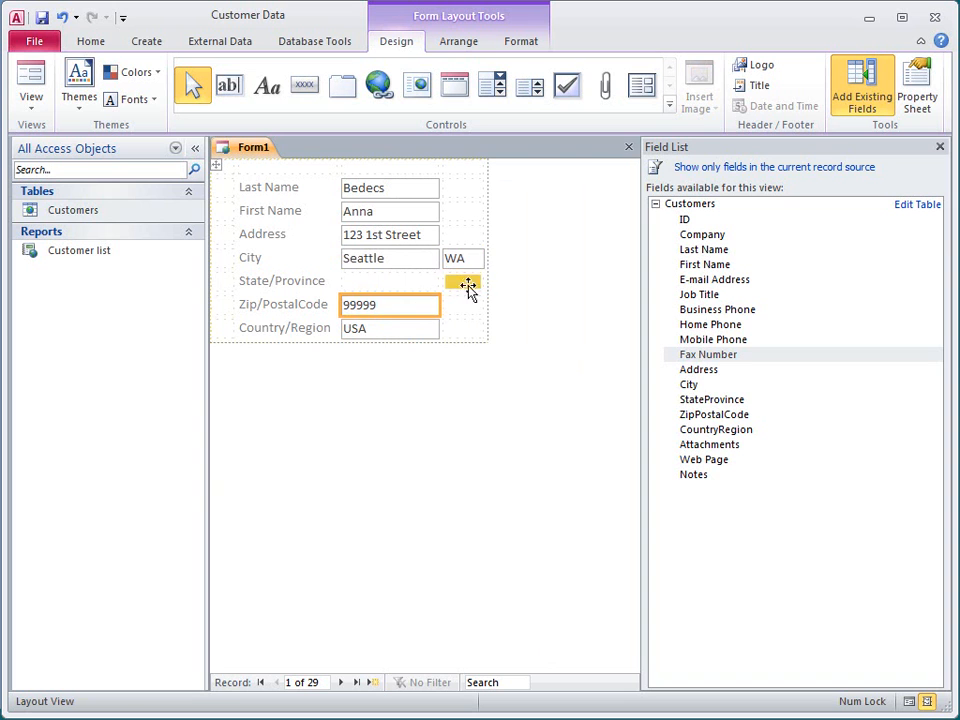
drag(485, 262, 493, 264)
drag(583, 257, 549, 261)
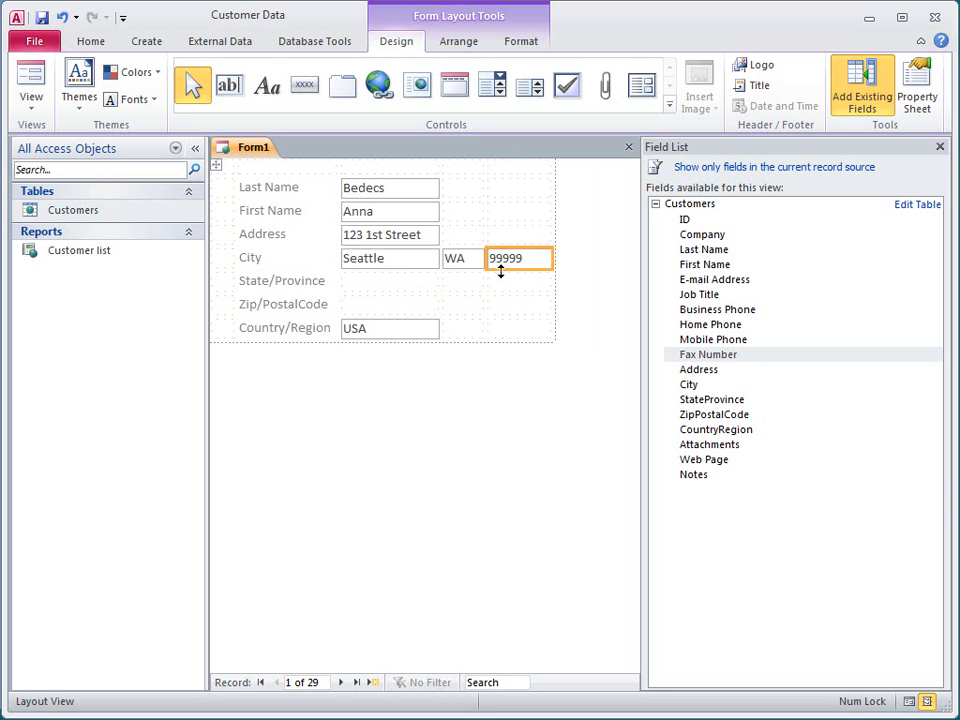
Delete the State/Province and Zip/PostalCode rows whose text box cells are empty
click(408, 287)
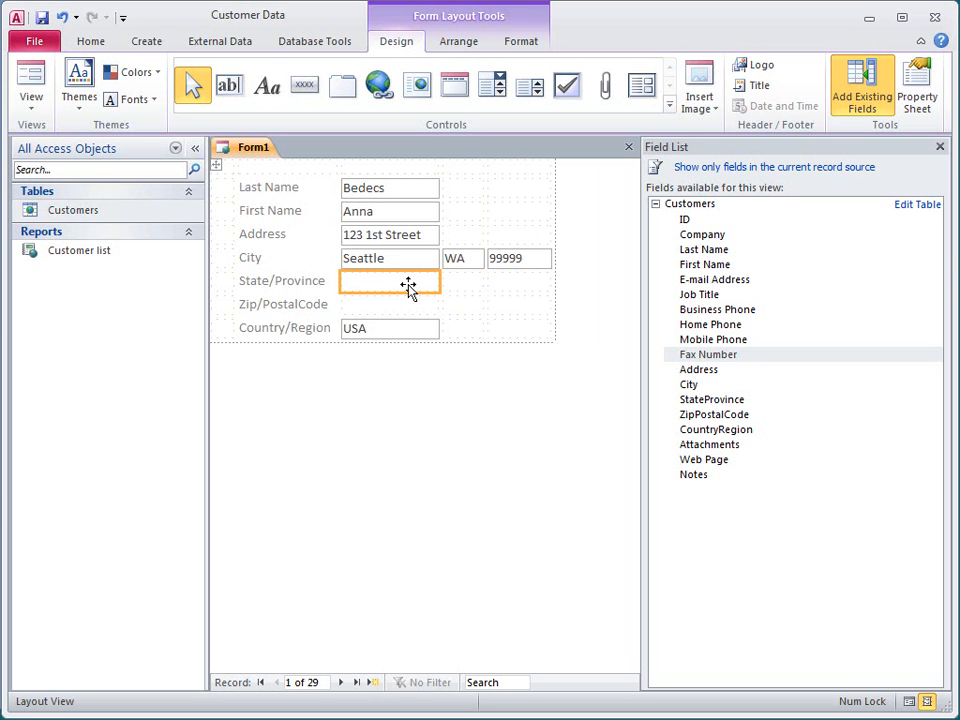
shift+click(408, 308)
right_click(408, 311)
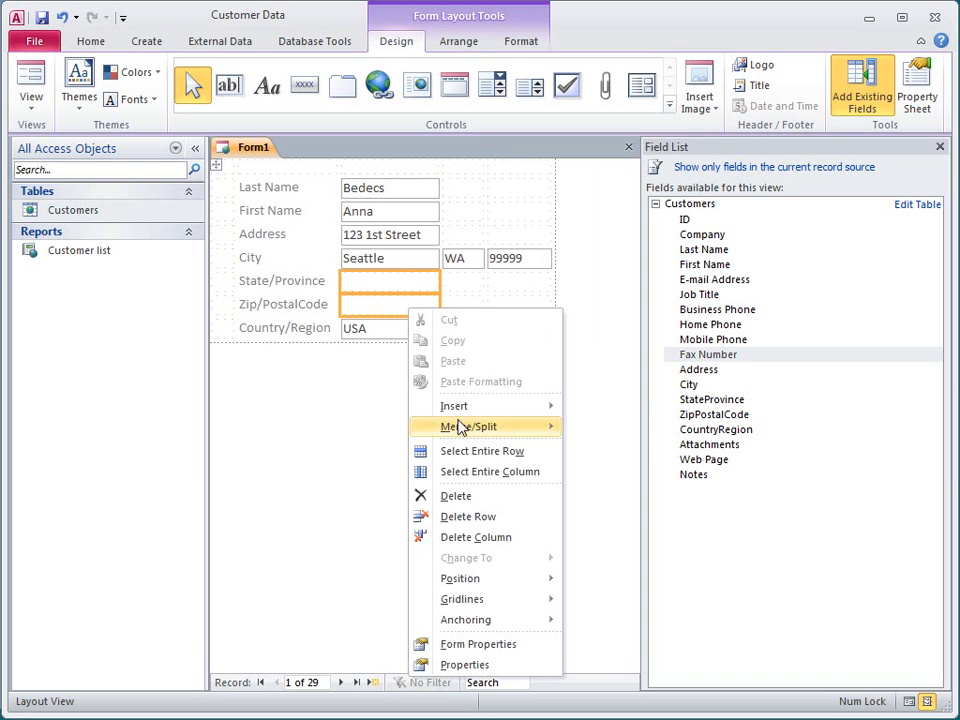
click(509, 520)
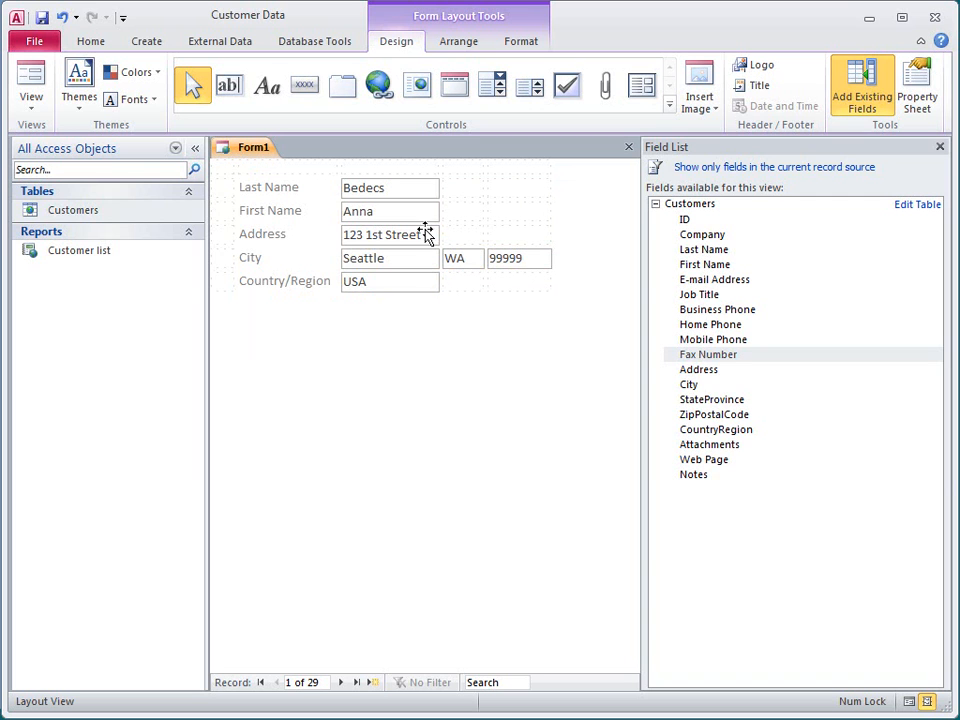
Try to merge the Last Name text box with the two empty cells beside it
click(426, 188)
ctrl+click(452, 190)
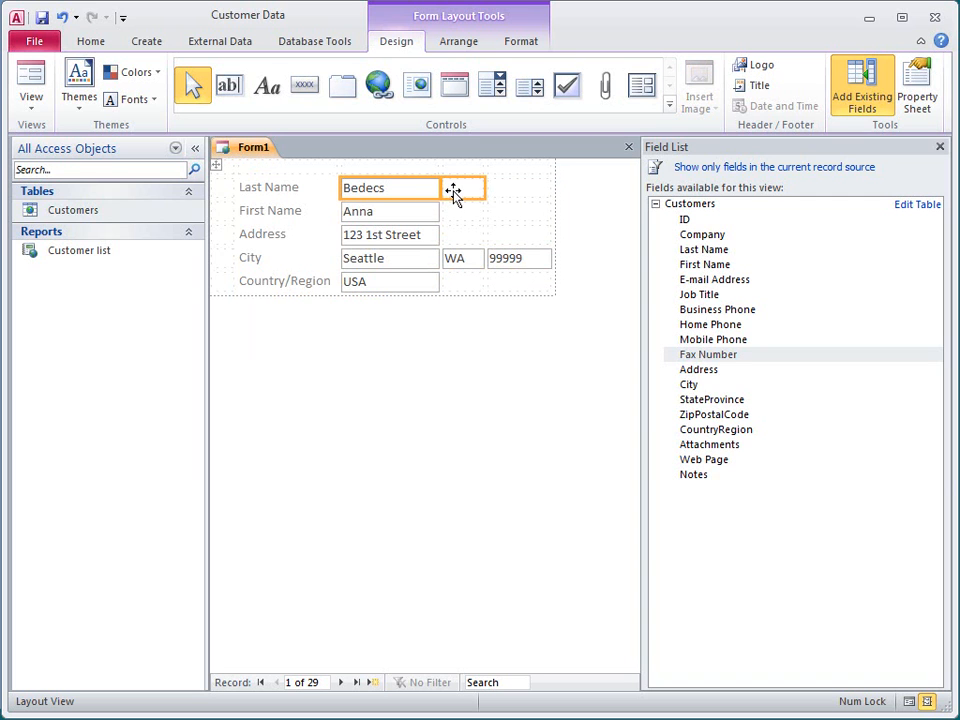
ctrl+click(500, 192)
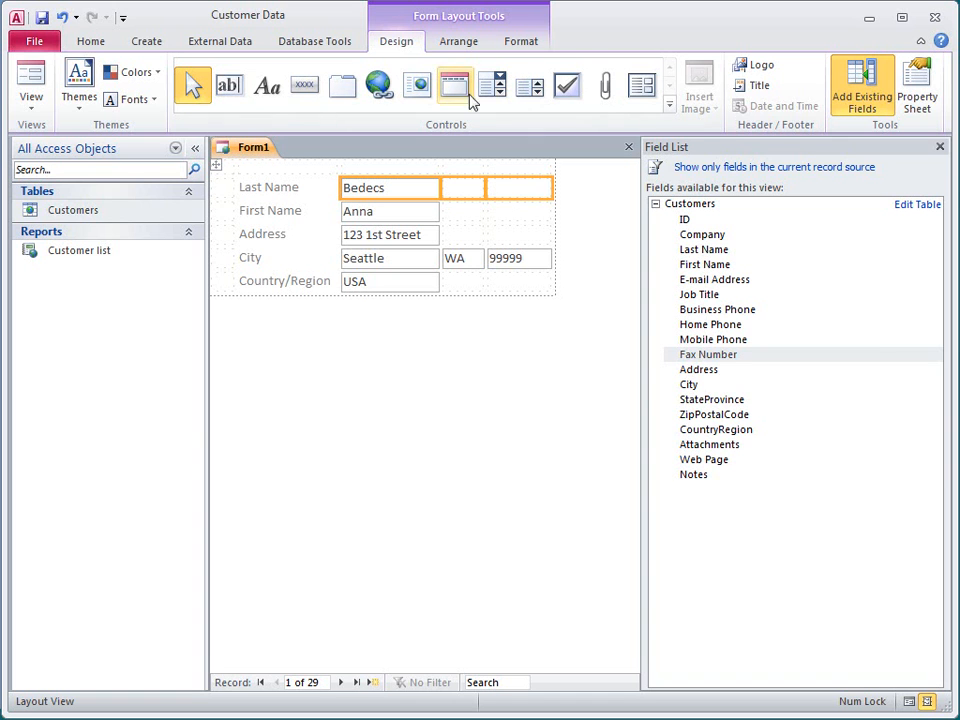
click(464, 44)
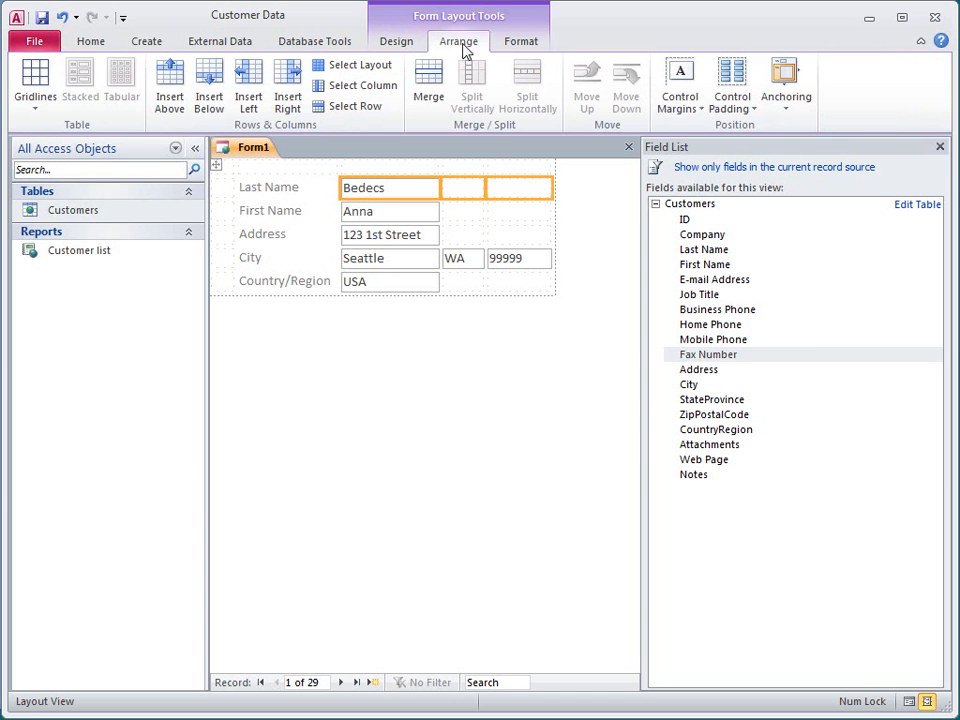
click(435, 112)
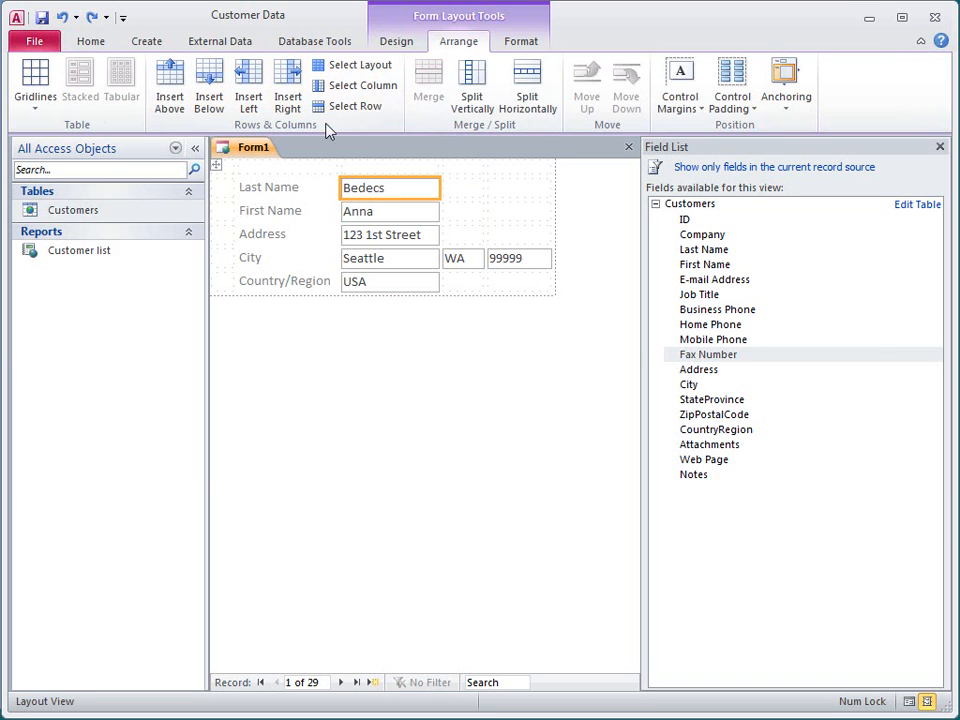
Merge the empty cells beside the Last Name, First Name and Address text boxes into one block
click(466, 189)
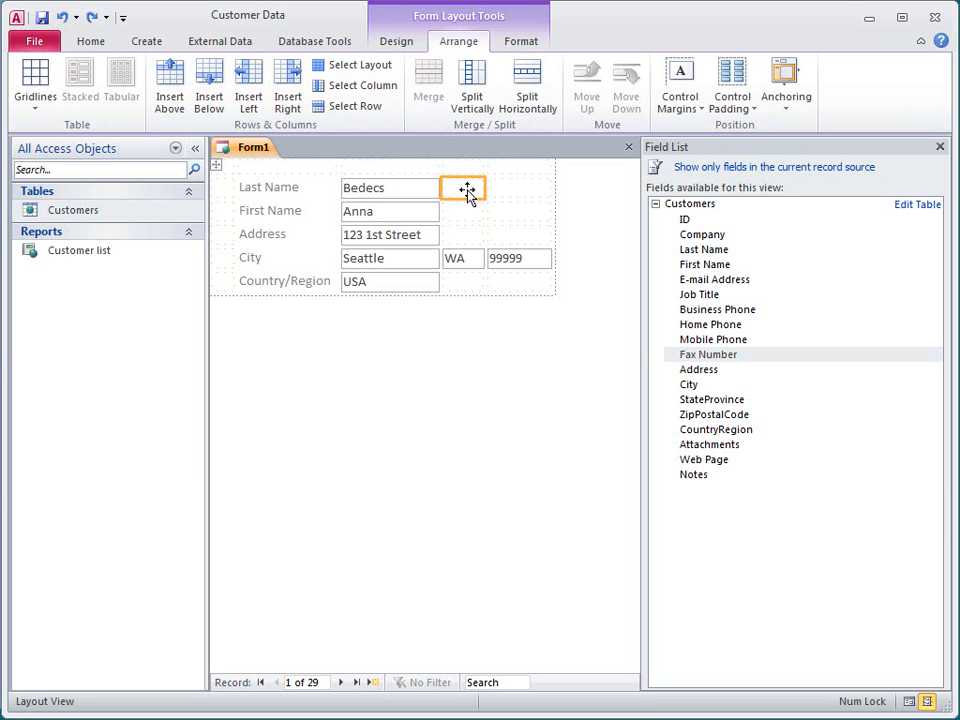
shift+click(508, 237)
click(430, 108)
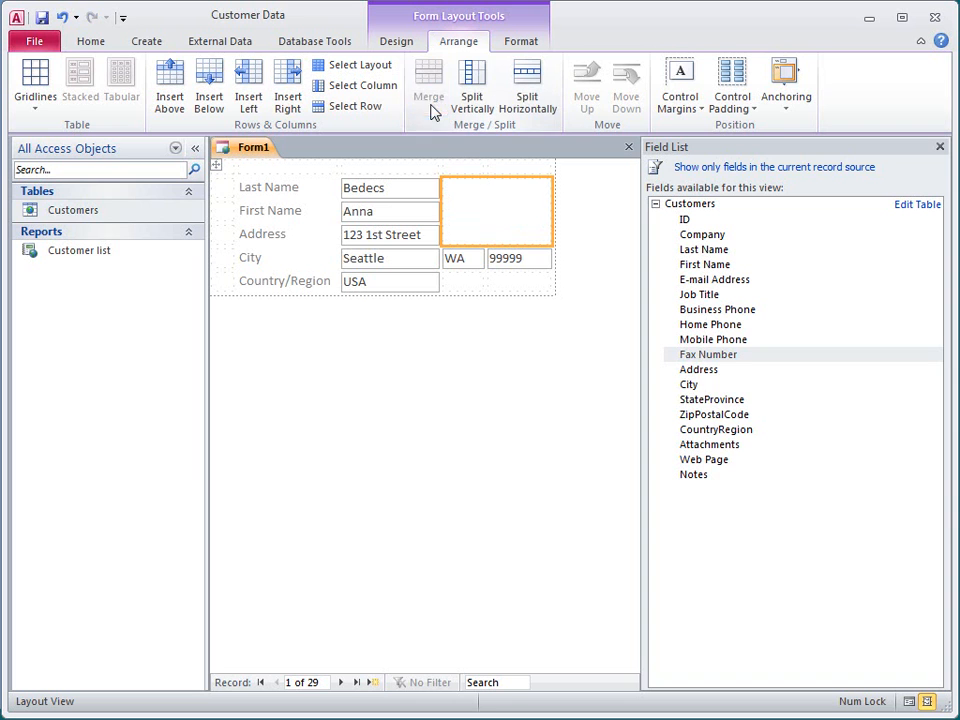
Add the Attachments field to the merged cell and delete the column holding its label
drag(699, 444, 520, 228)
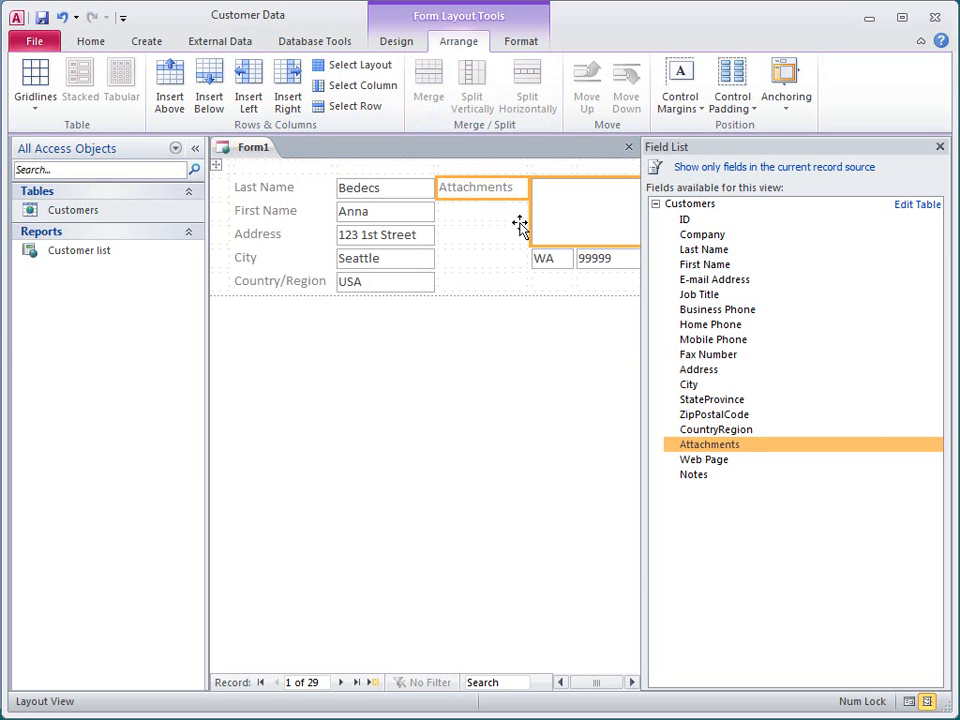
right_click(492, 217)
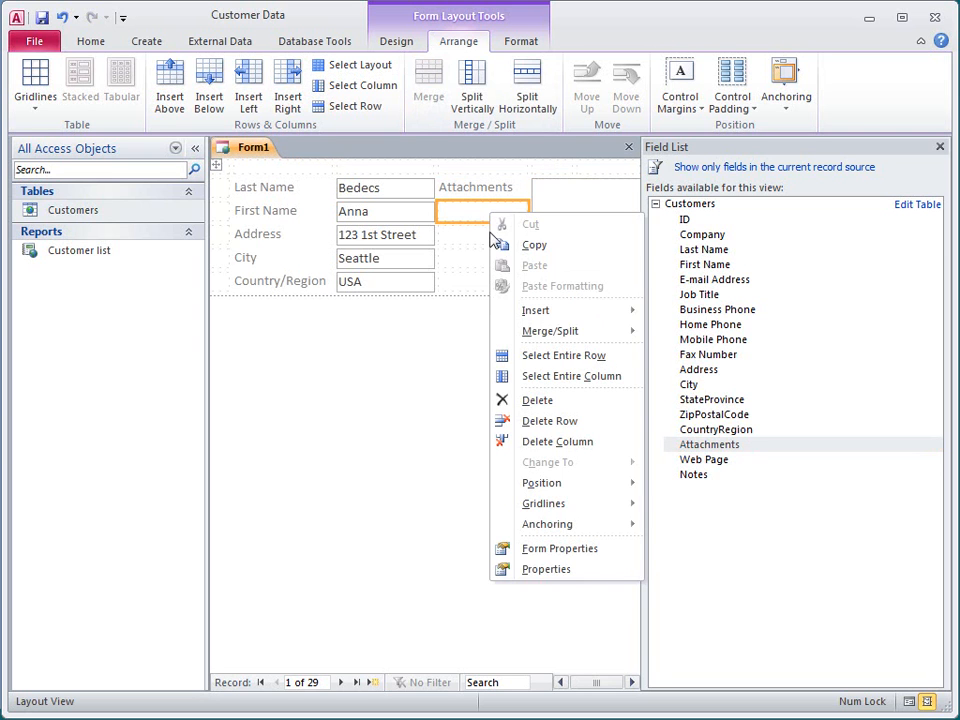
click(588, 444)
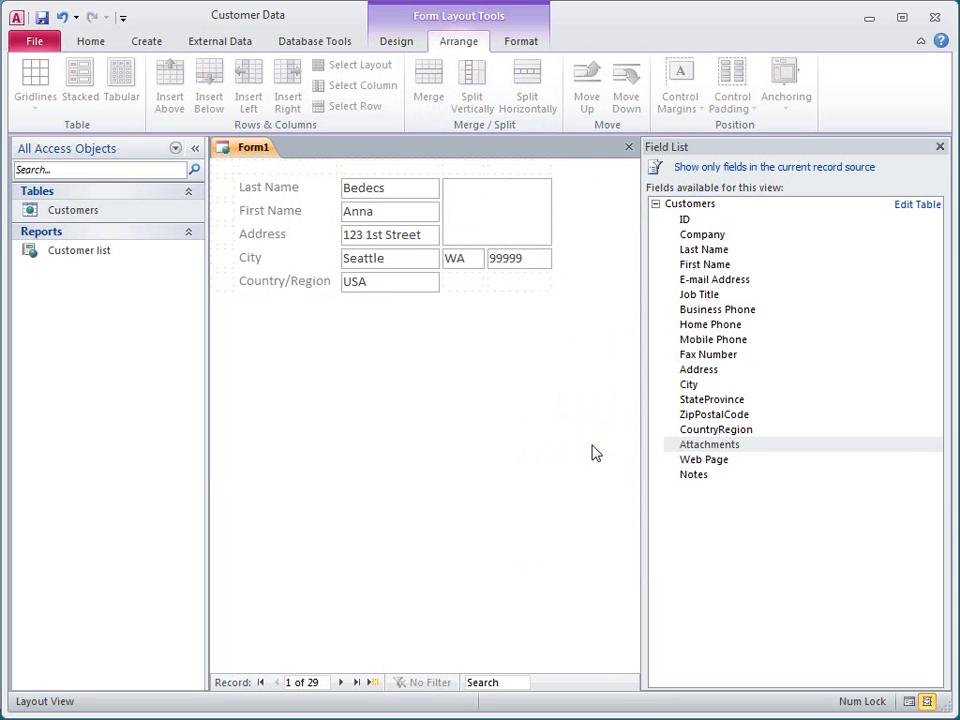
Split the attachment control's cell vertically and horizontally, and select the empty cell directly beside the attachment control
click(521, 229)
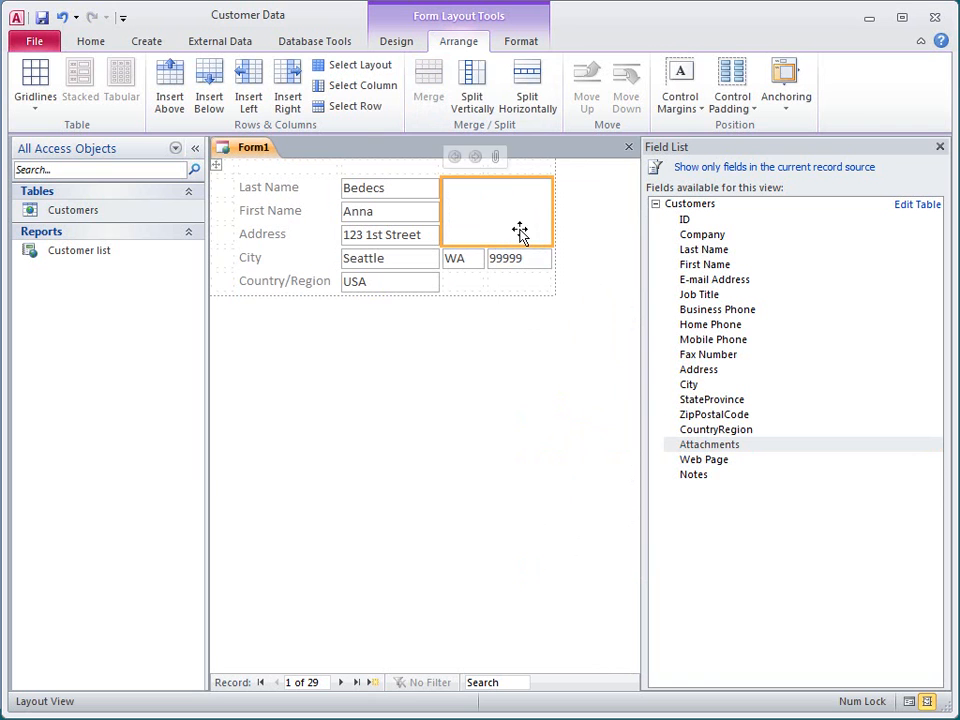
click(489, 118)
click(528, 116)
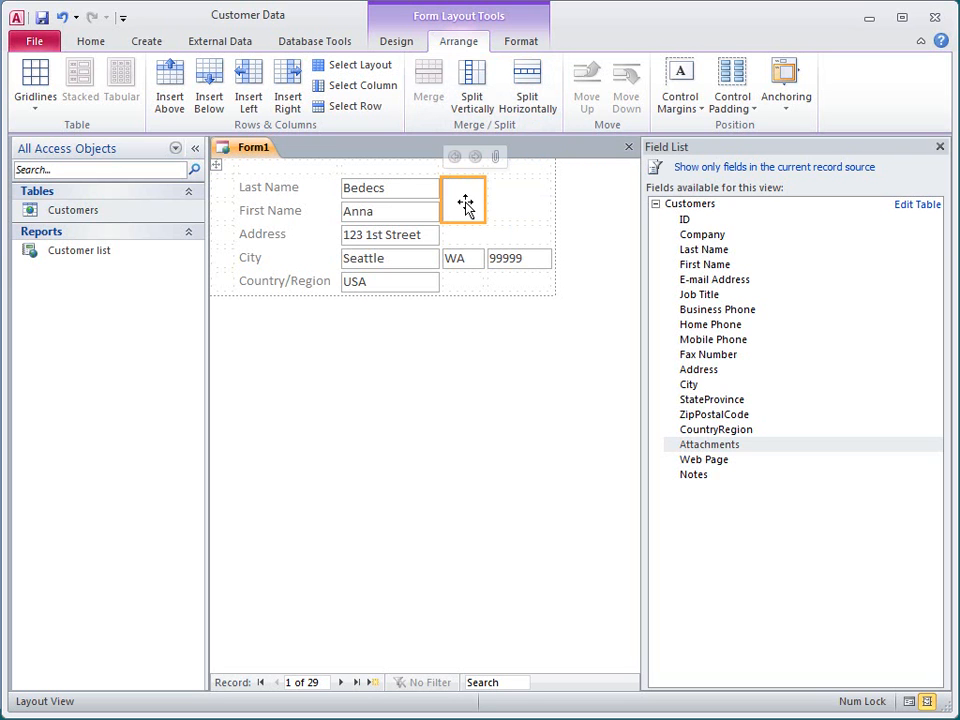
click(516, 207)
drag(488, 203, 552, 200)
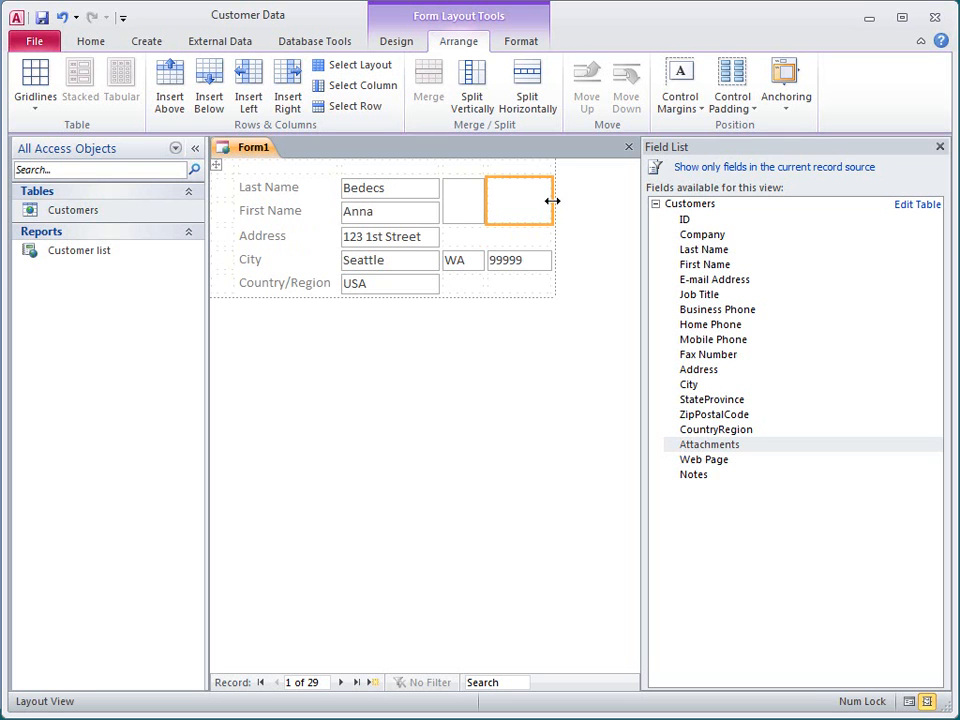
Add a label reading "My Label" in the empty cell under the Zip/PostalCode text box
drag(535, 201, 527, 285)
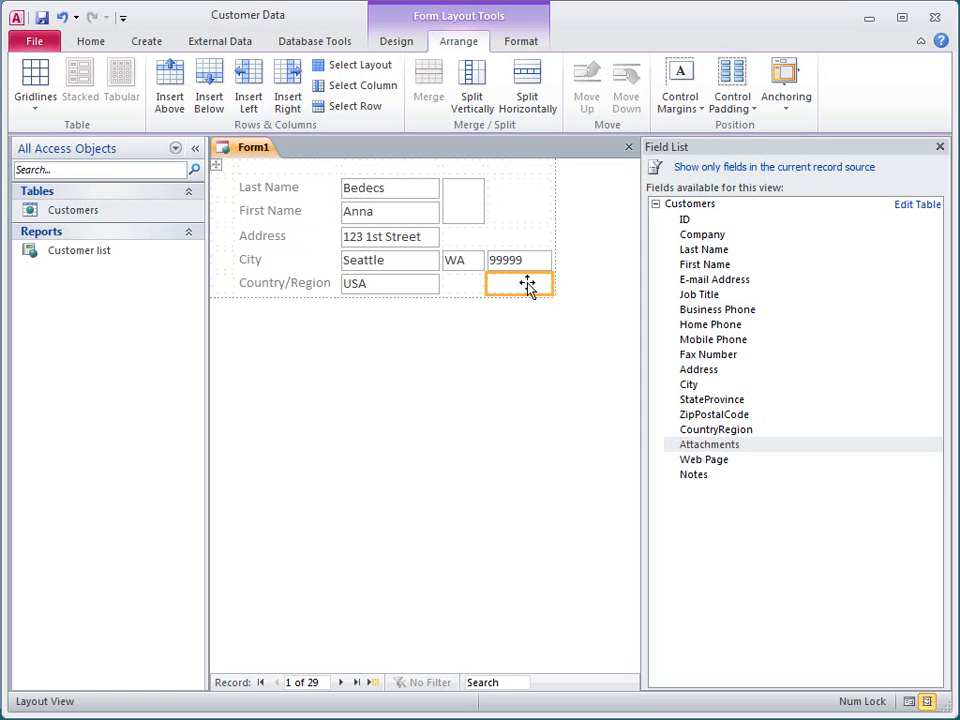
click(527, 285)
text(My Label)
key(Return)
Add a command button in the empty cell beside the attachment control
click(397, 42)
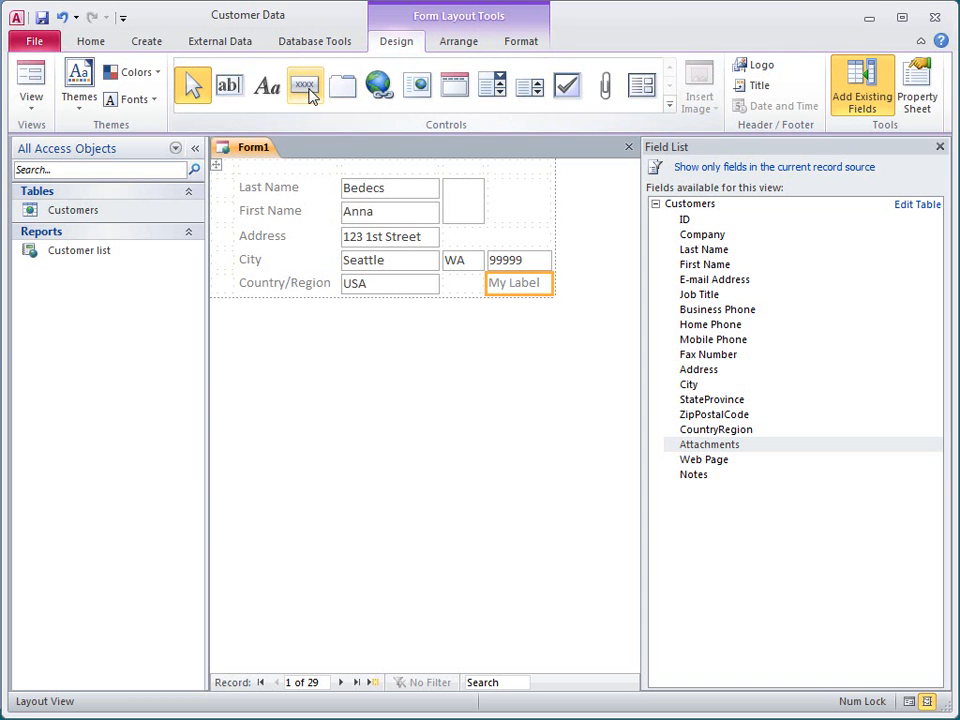
click(305, 85)
click(501, 211)
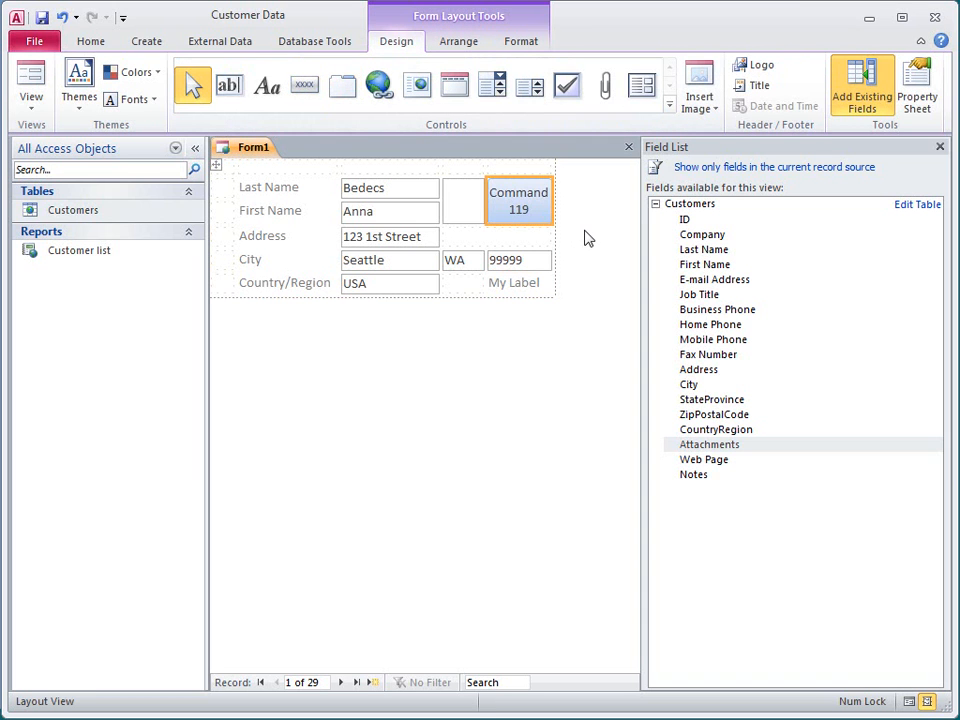
Open the Customer list report in Layout View and delete its ID column
right_click(119, 252)
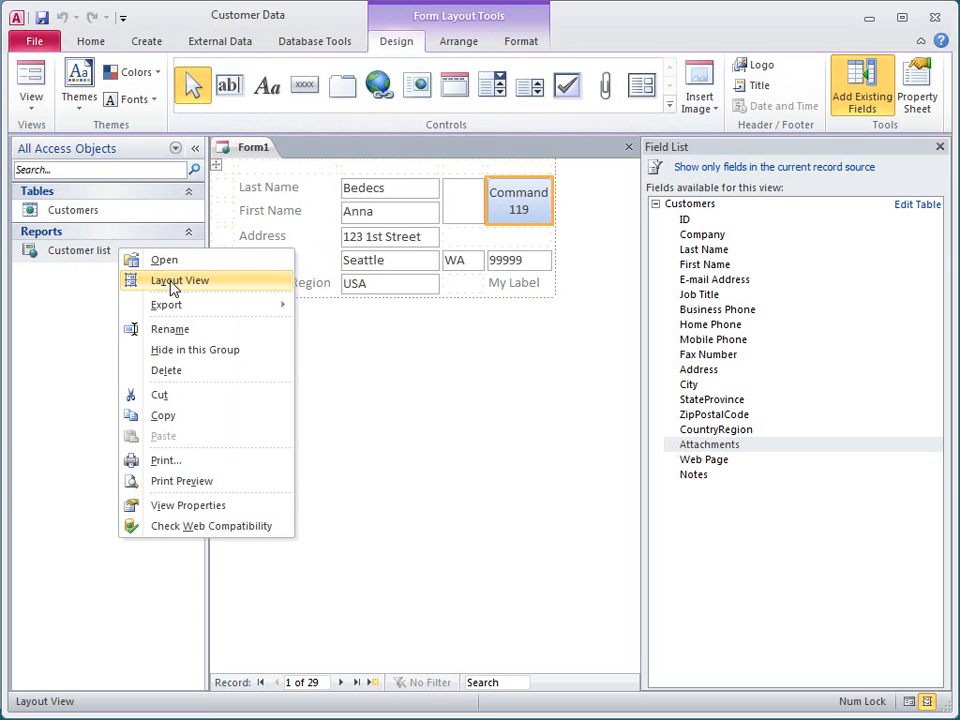
click(174, 283)
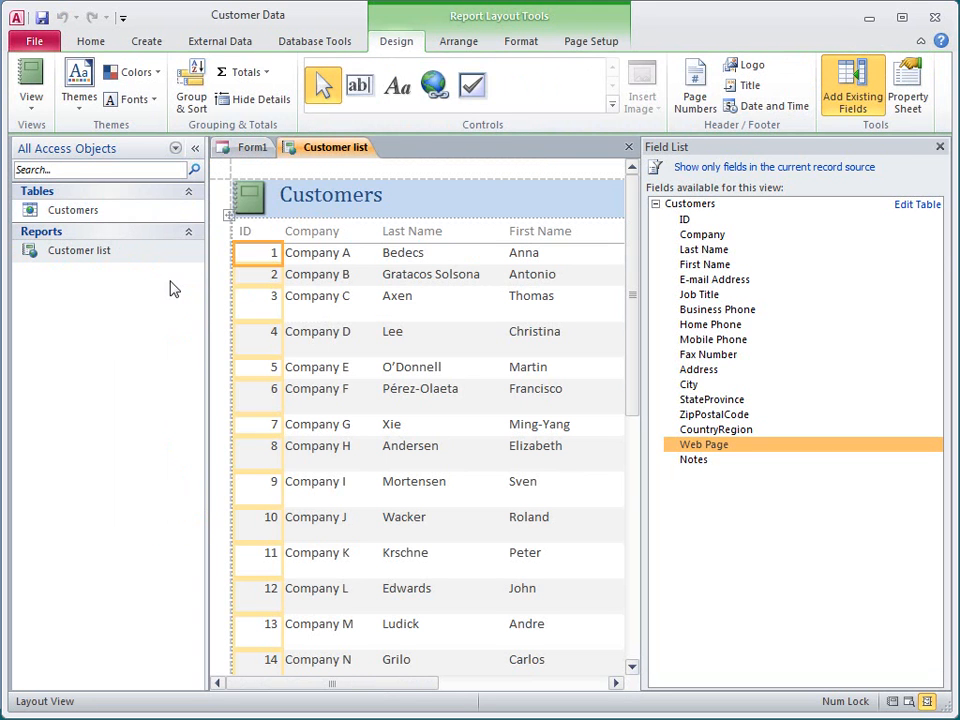
click(939, 148)
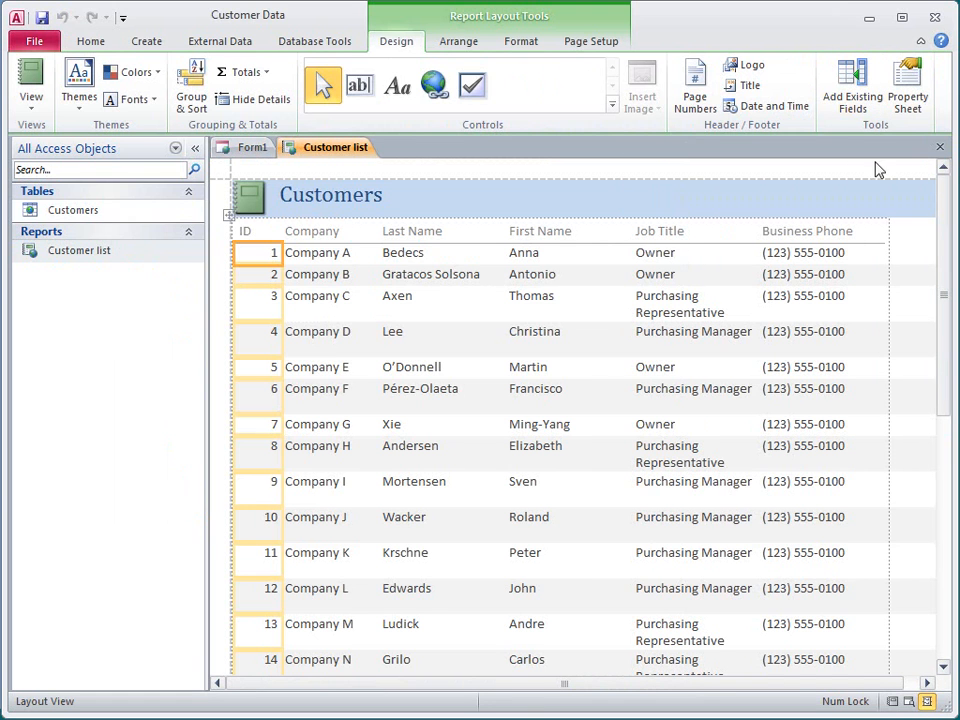
right_click(258, 254)
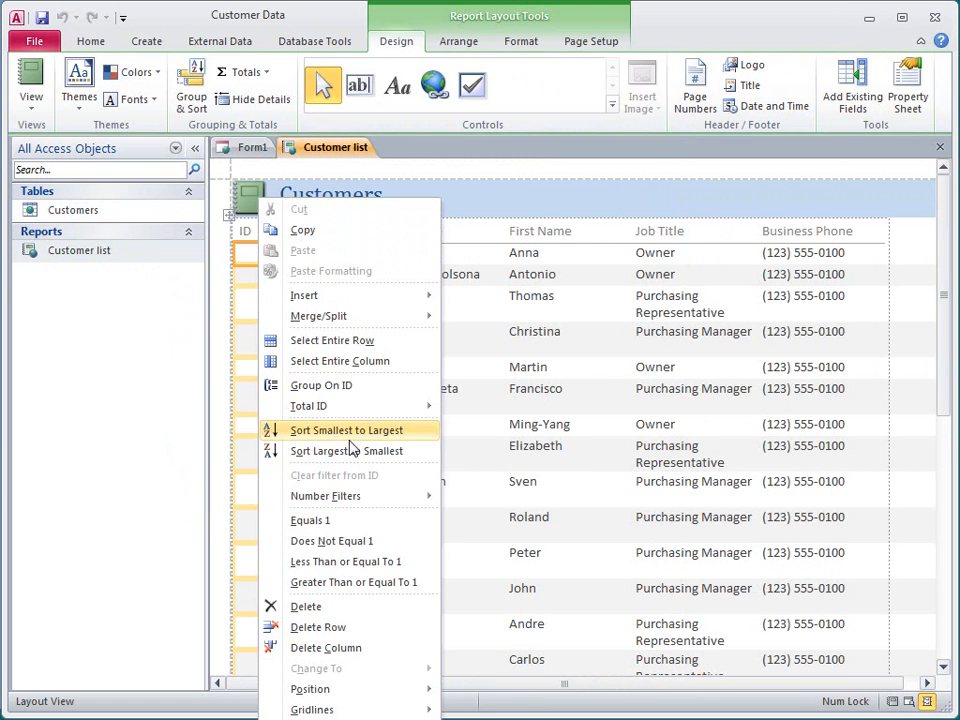
click(384, 650)
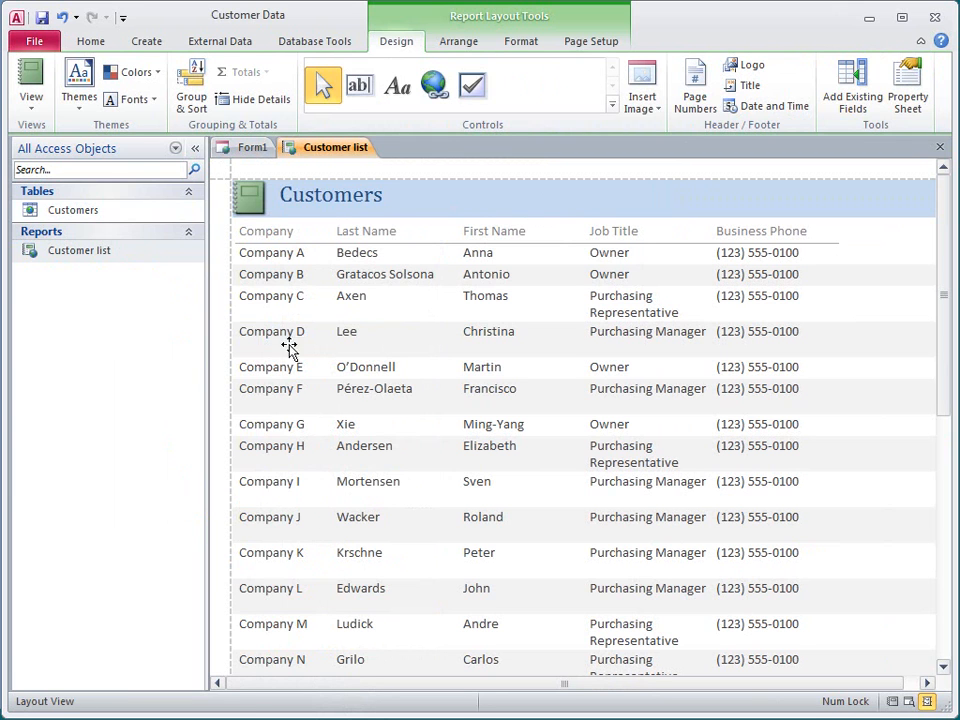
Move the report's Company column with its heading to the end, after Business Phone
click(285, 244)
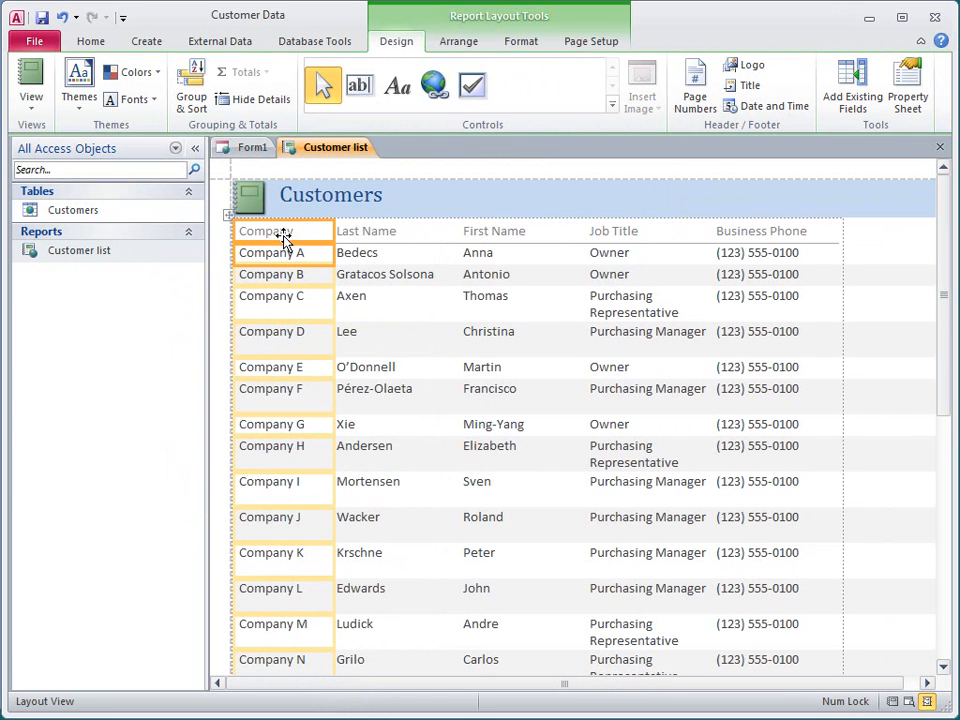
shift+click(388, 240)
drag(485, 245, 688, 207)
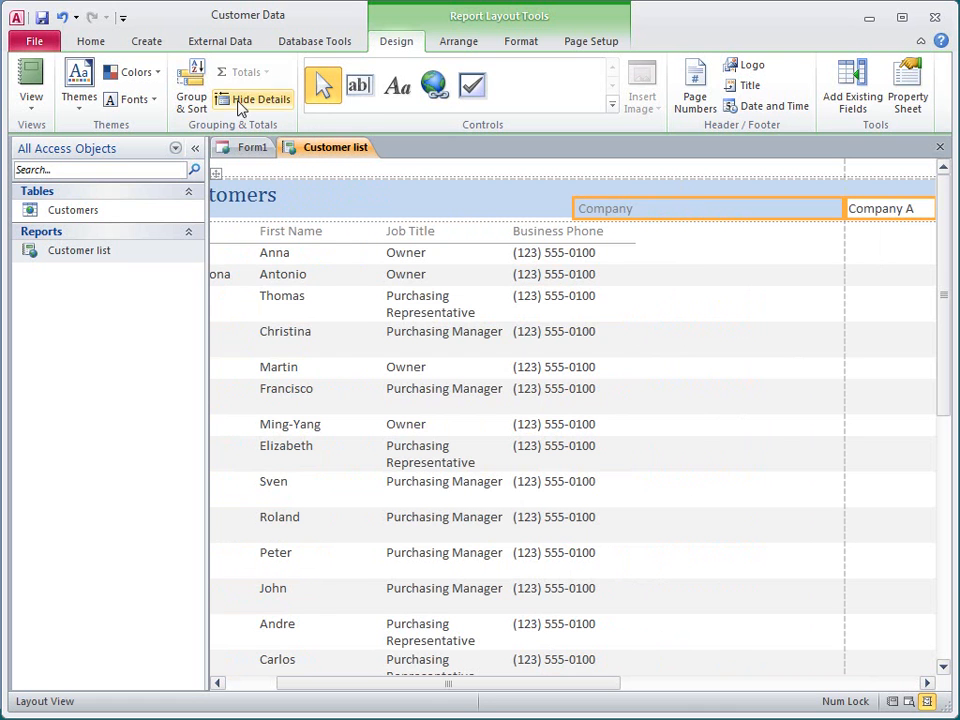
click(63, 18)
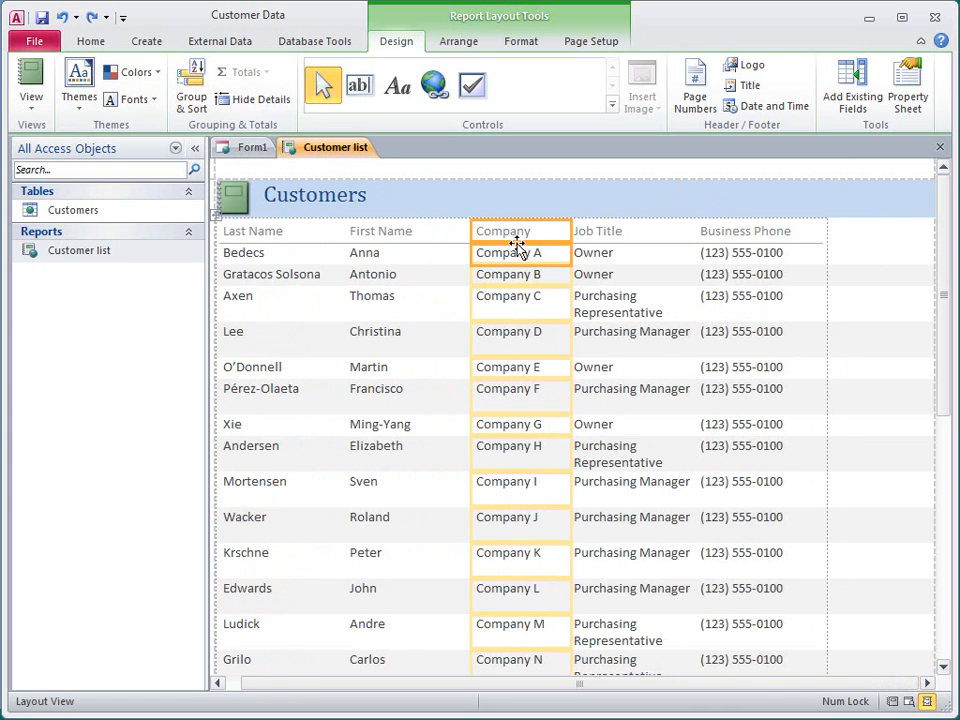
drag(733, 243, 812, 245)
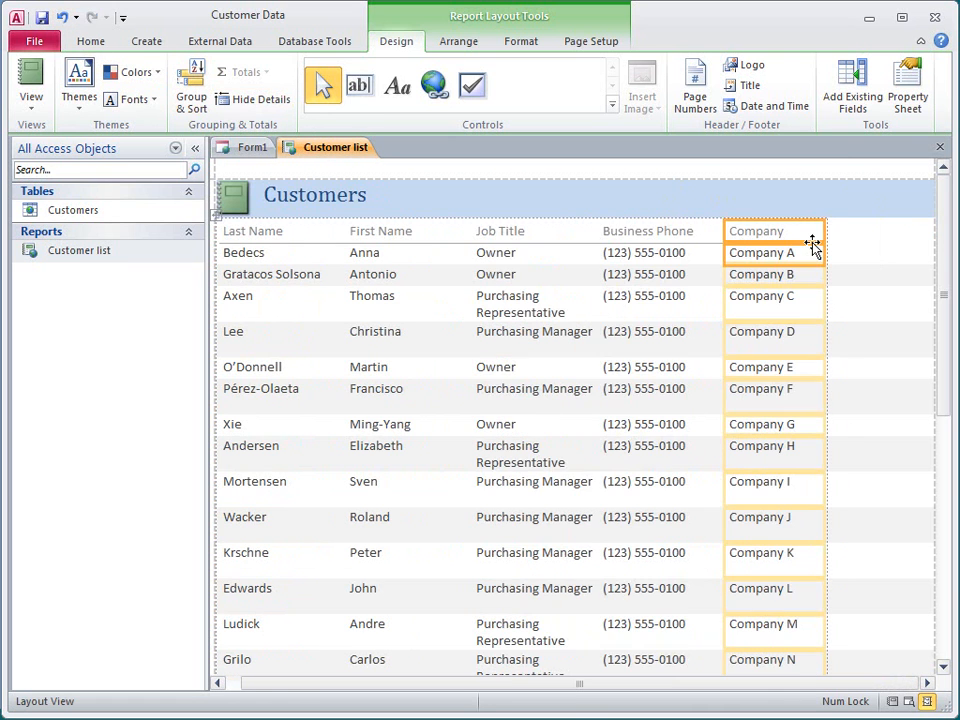